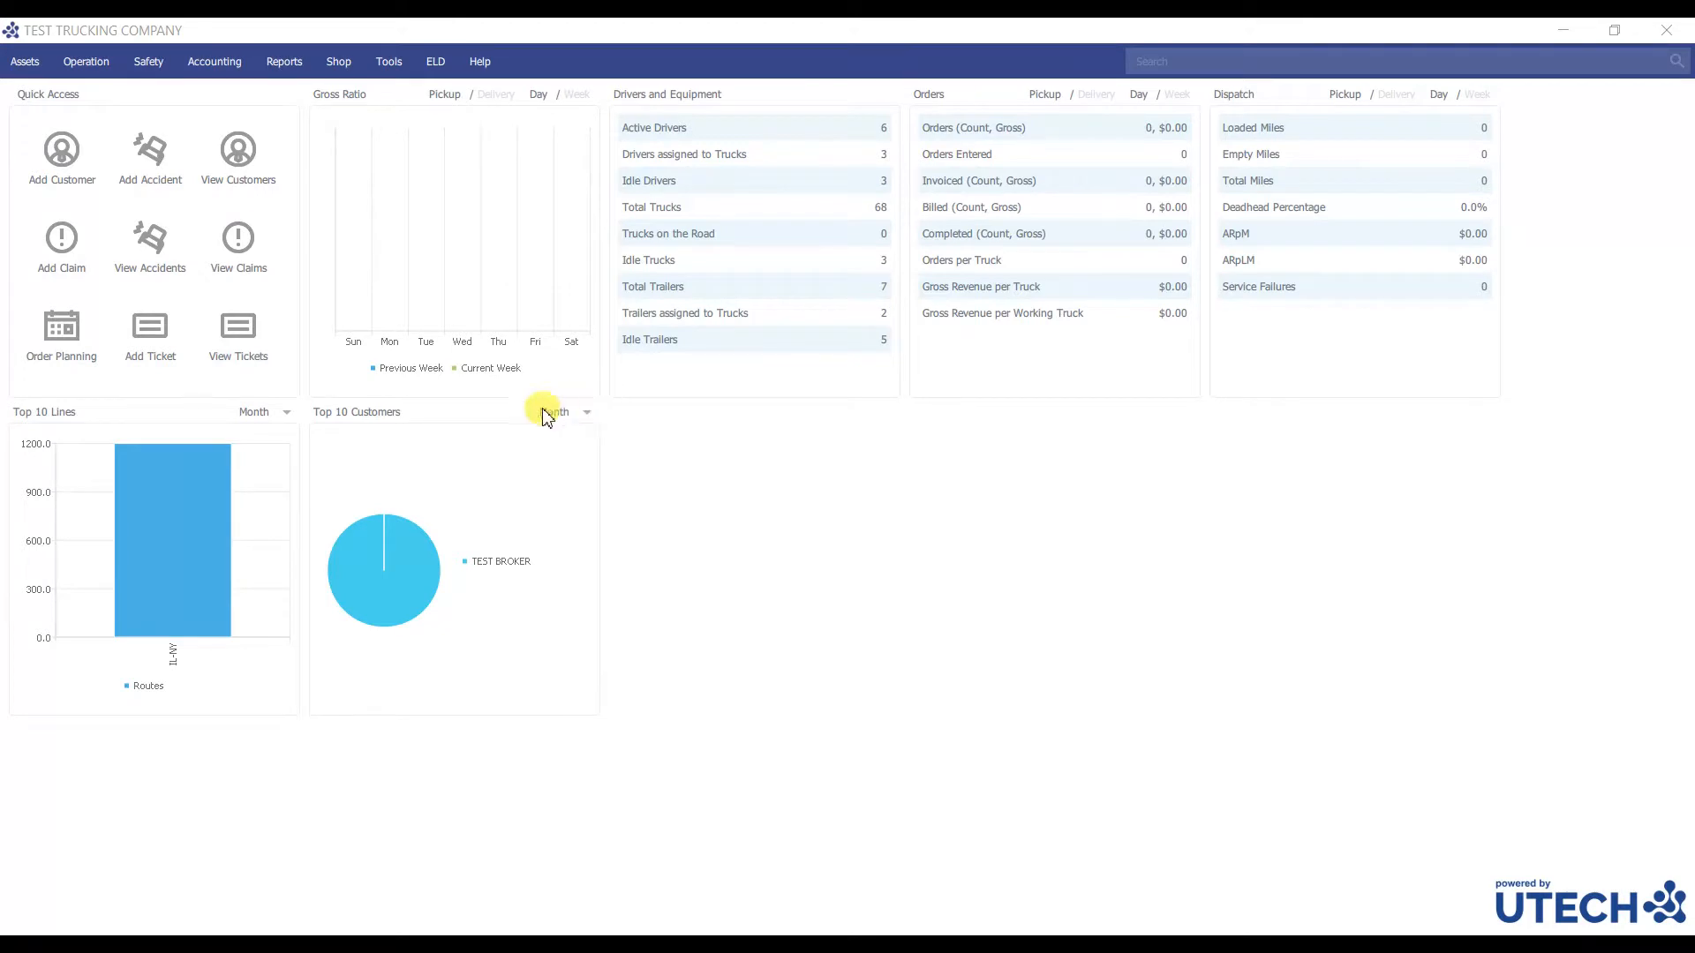
# Open the list of trailers and start a new trailer record
pyautogui.click(18, 66)
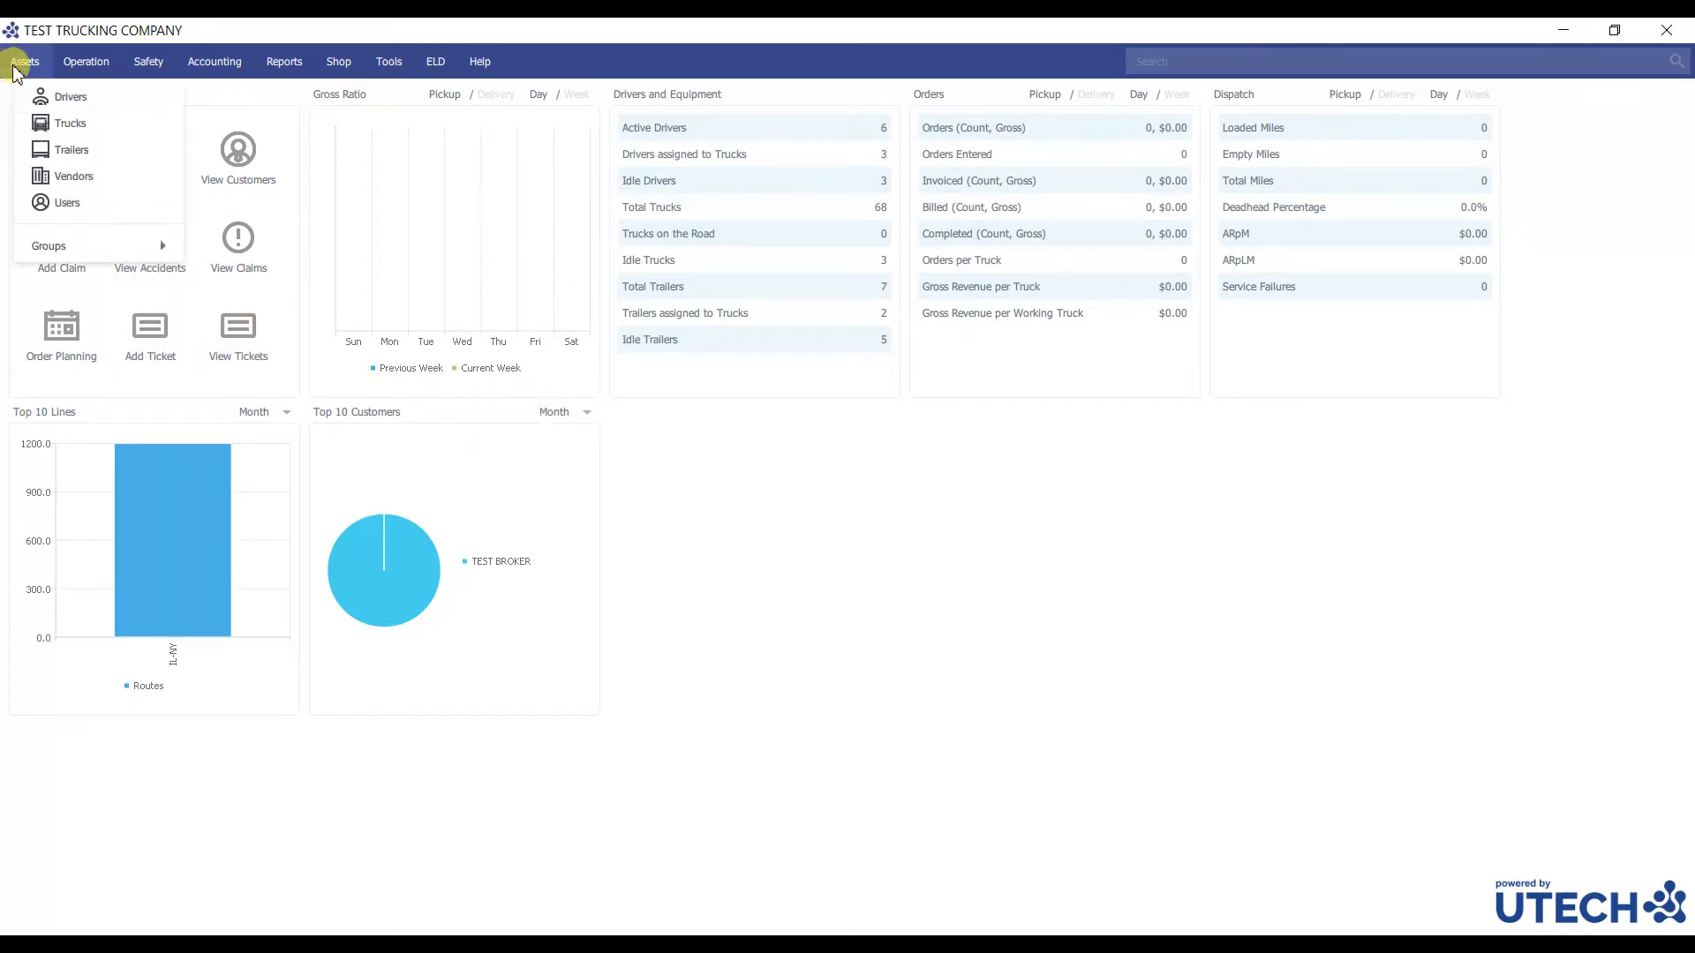
pyautogui.click(72, 149)
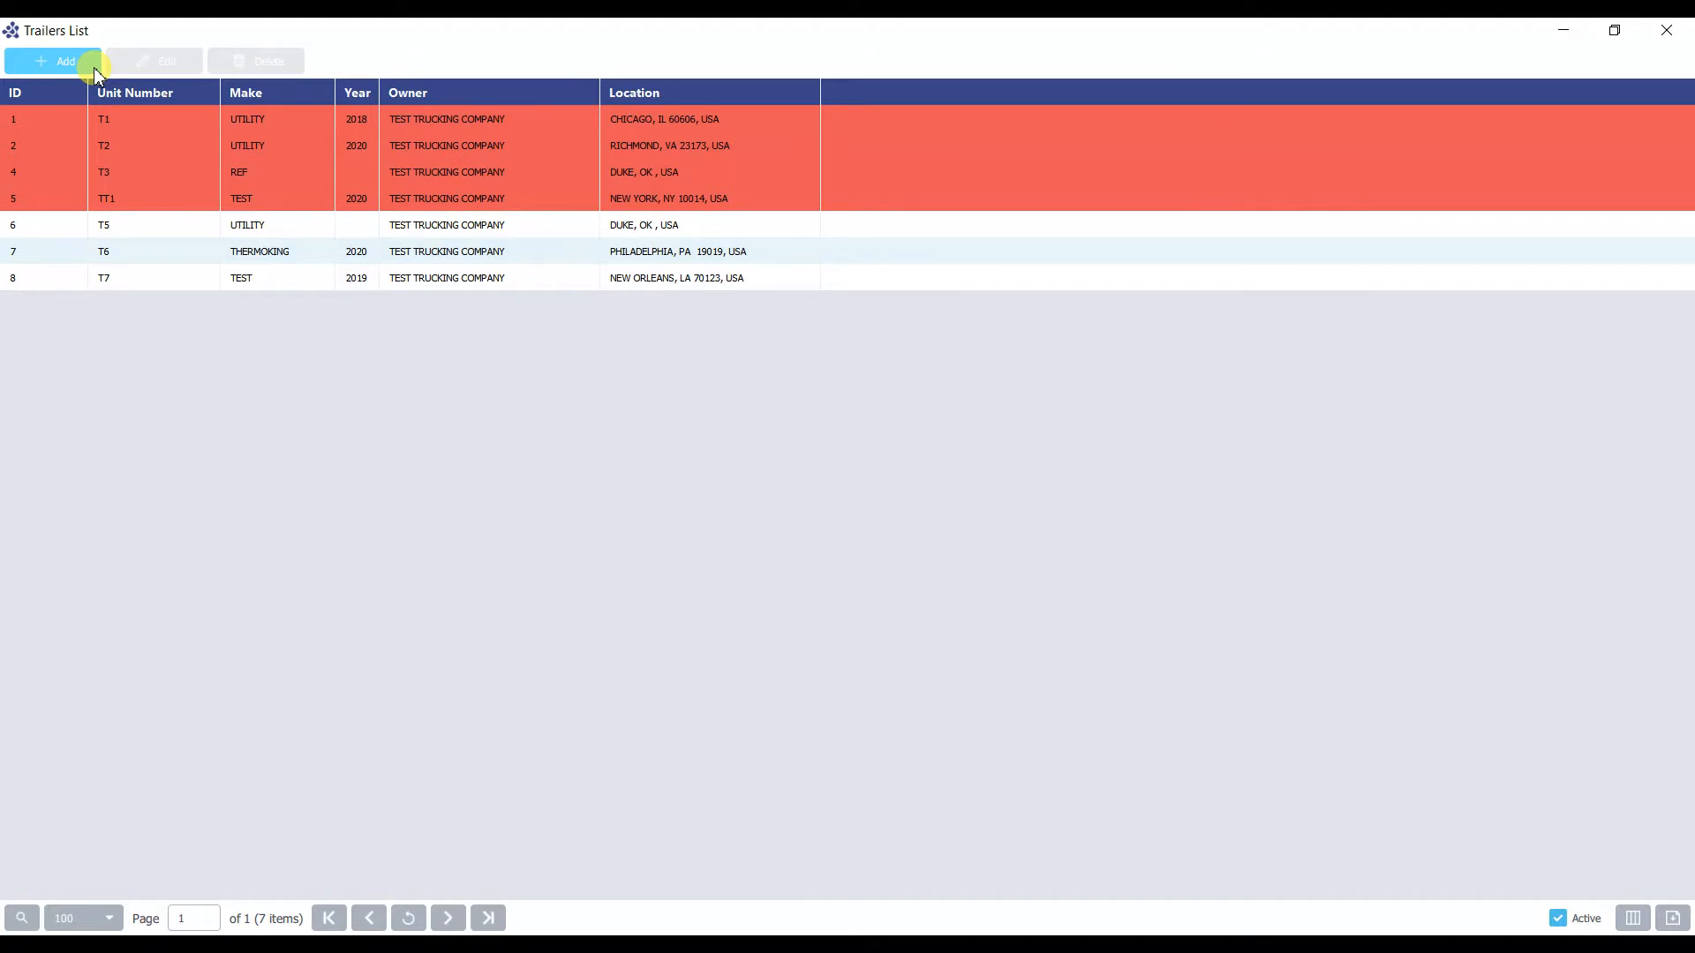
pyautogui.click(221, 155)
pyautogui.click(71, 60)
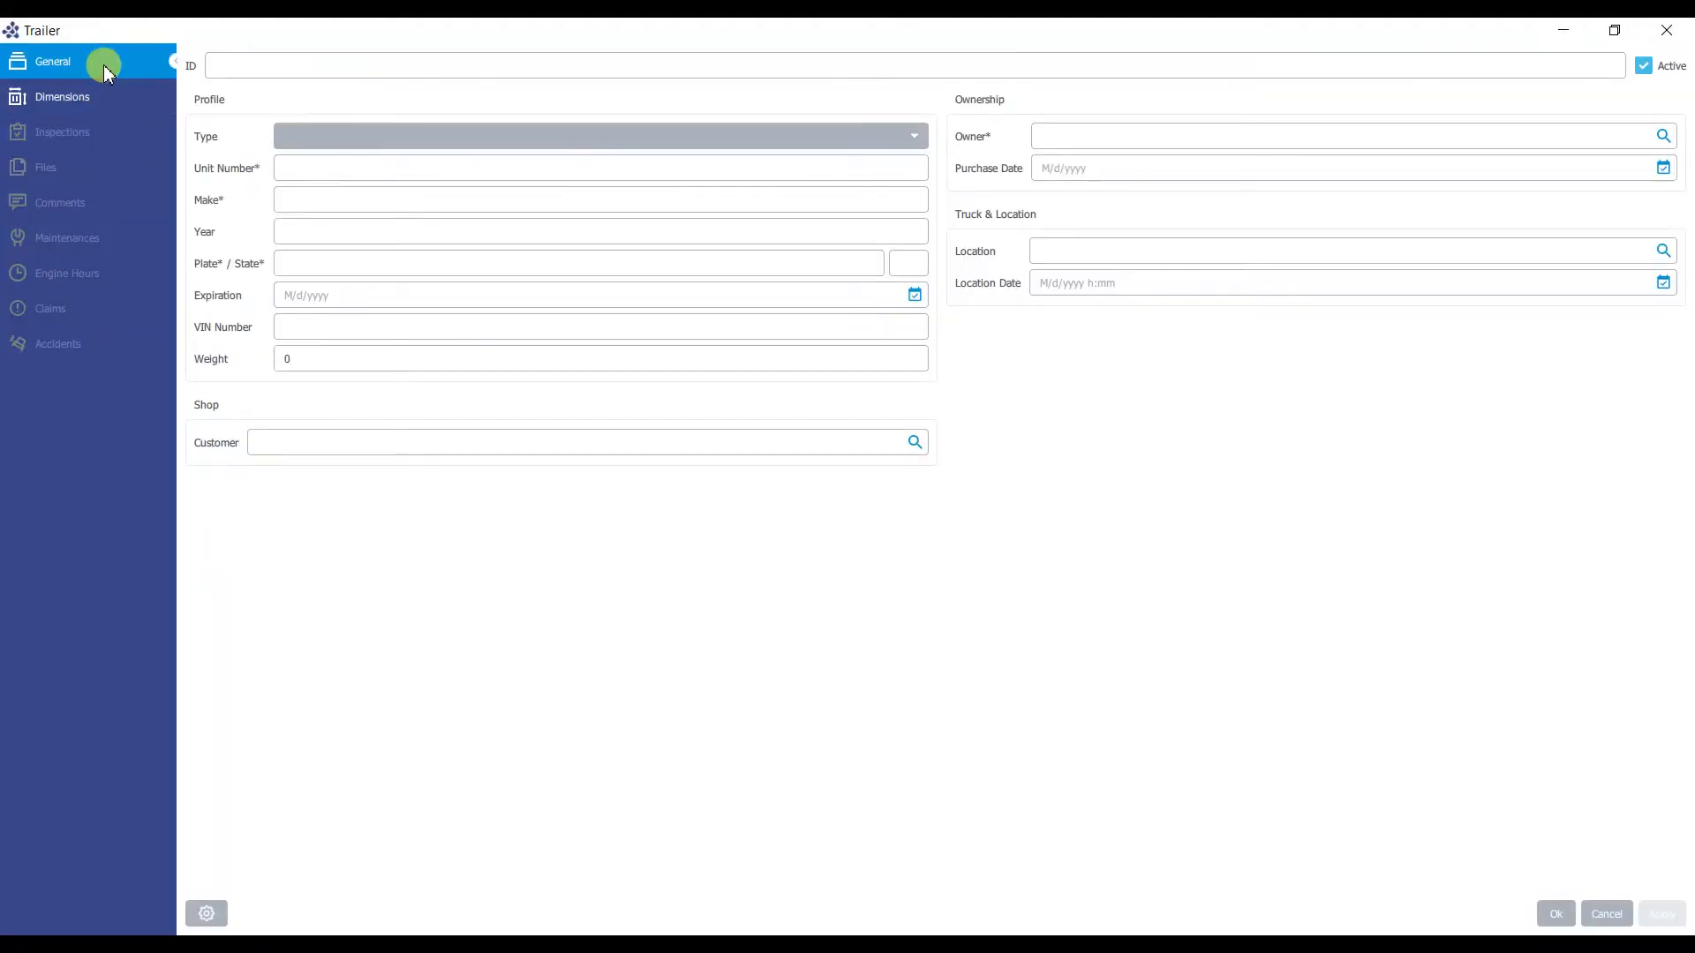
pyautogui.click(174, 64)
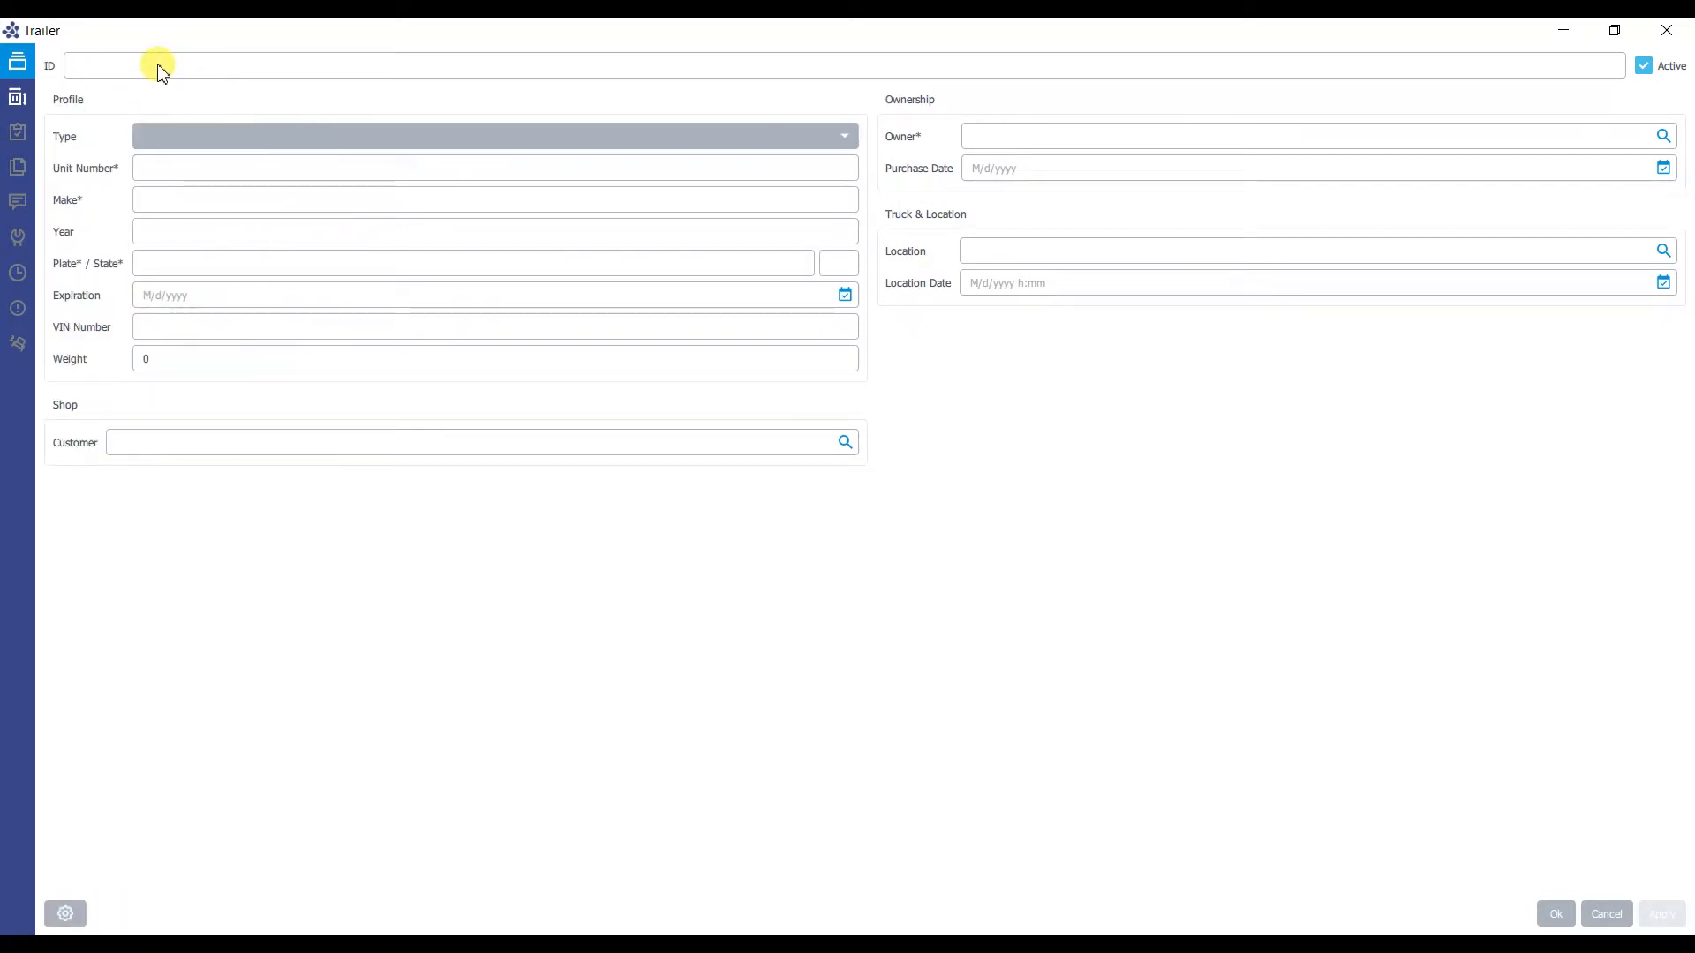
pyautogui.click(21, 59)
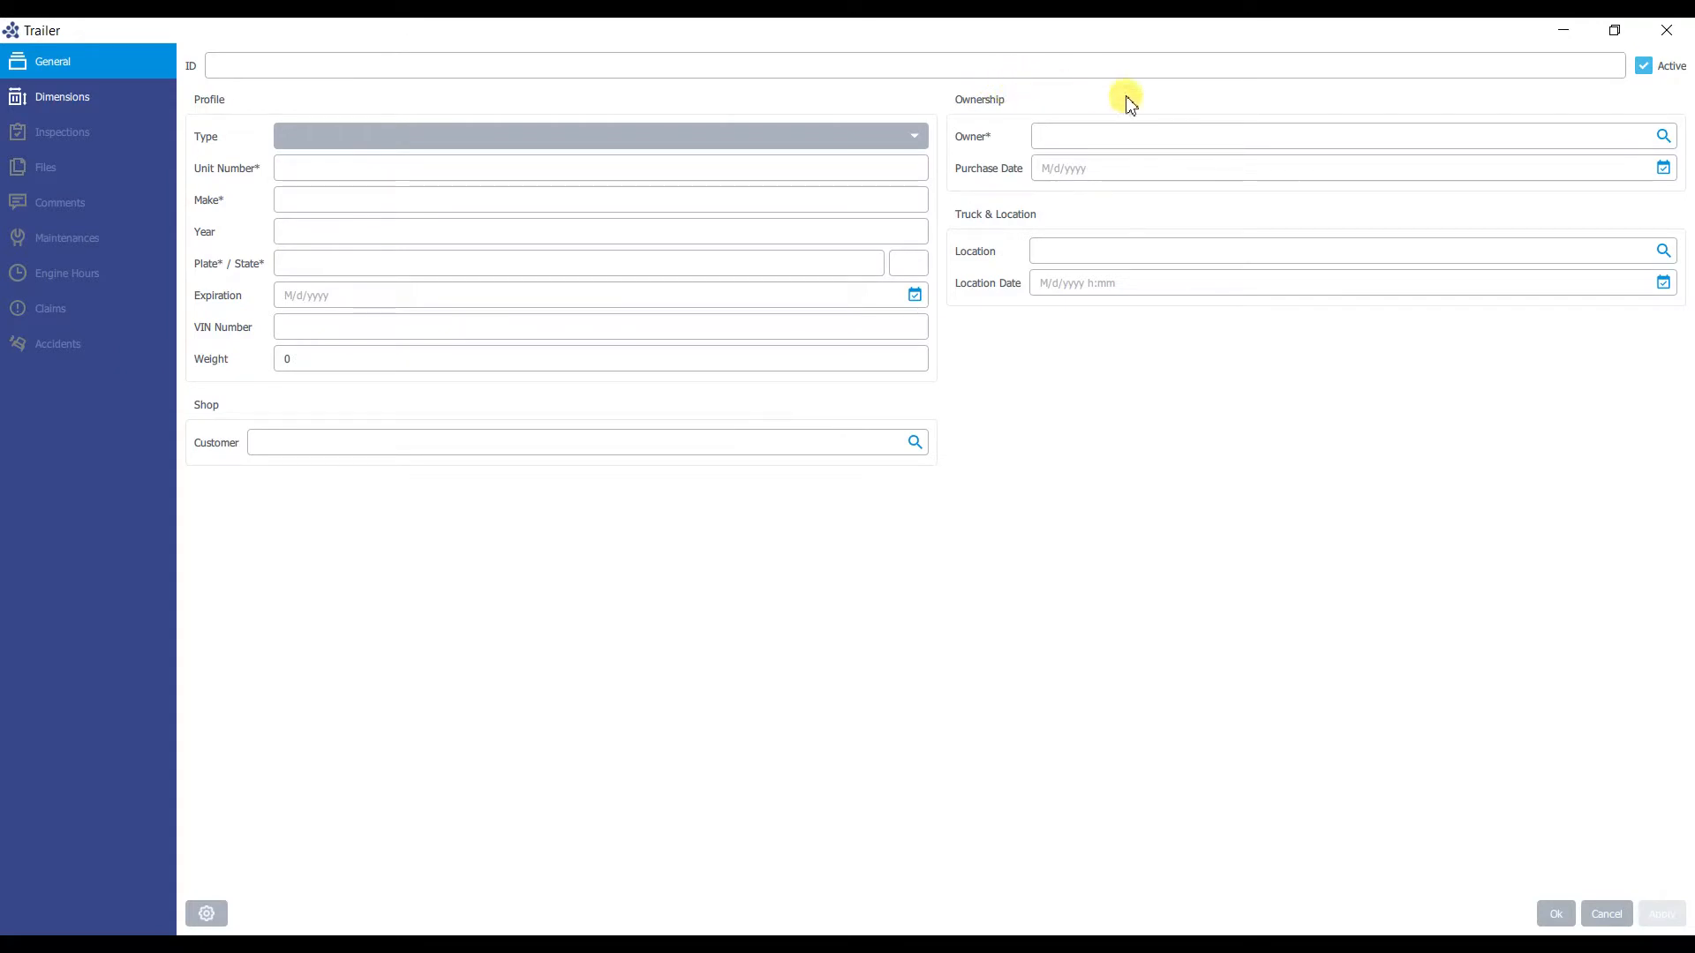
pyautogui.click(1647, 69)
pyautogui.click(1647, 68)
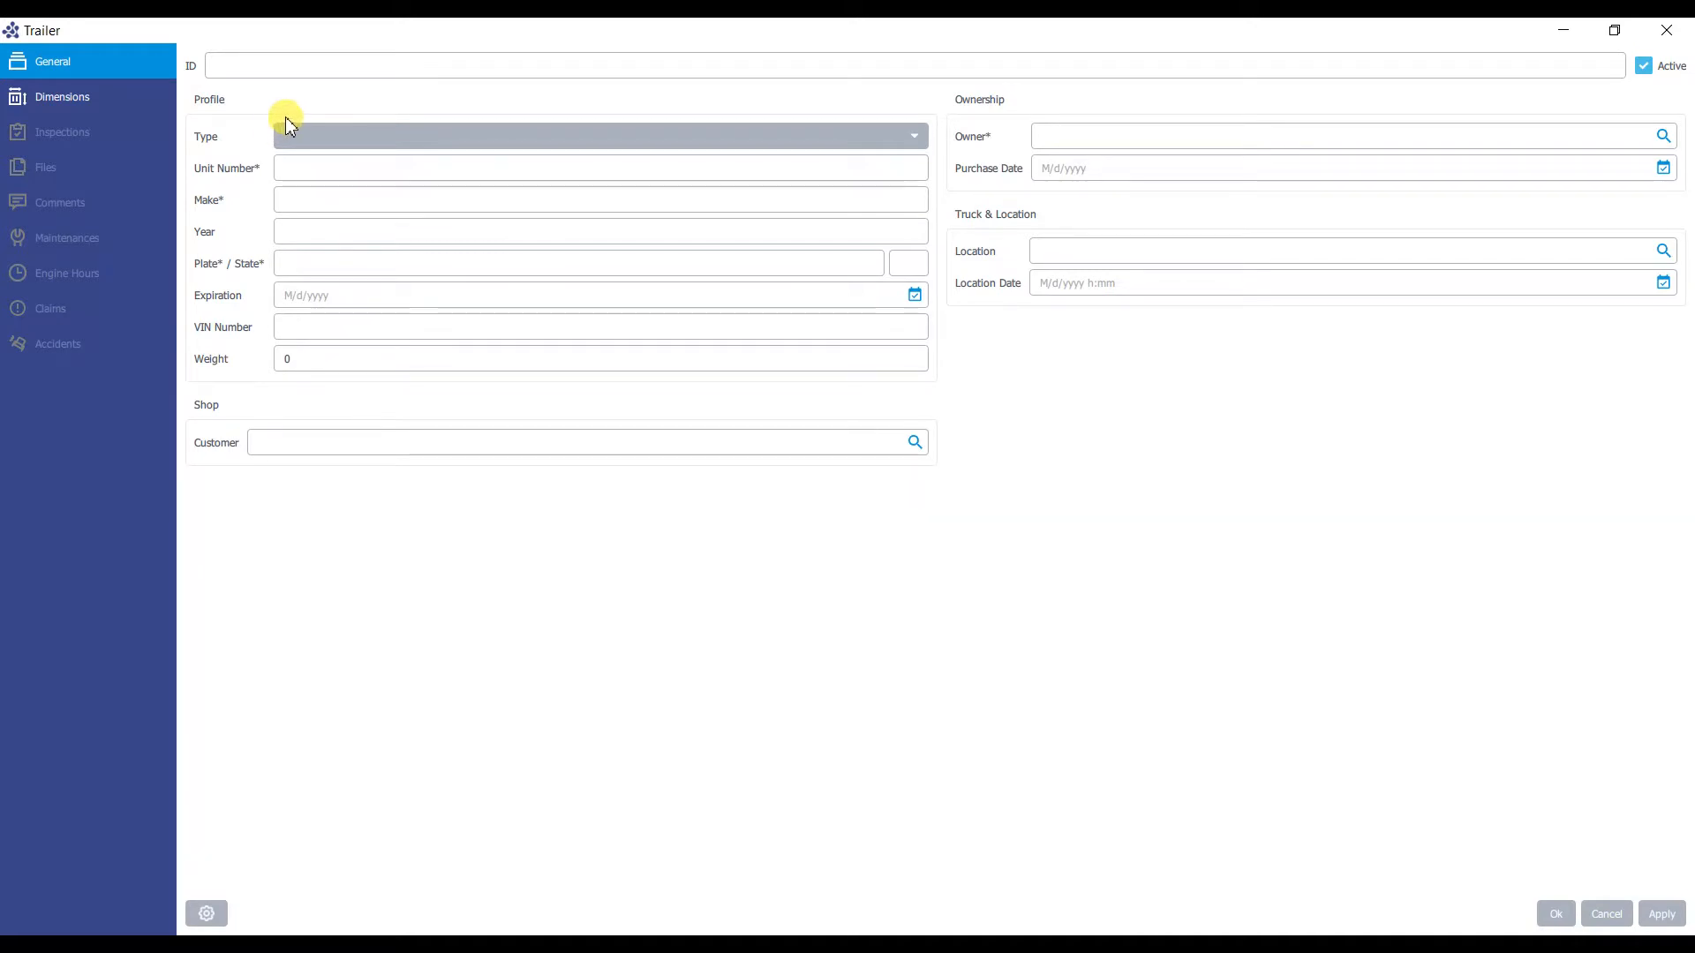
# Set the new trailer's type to Dry Van, unit number to T100, make to UTILITY and year to 2021
pyautogui.click(355, 139)
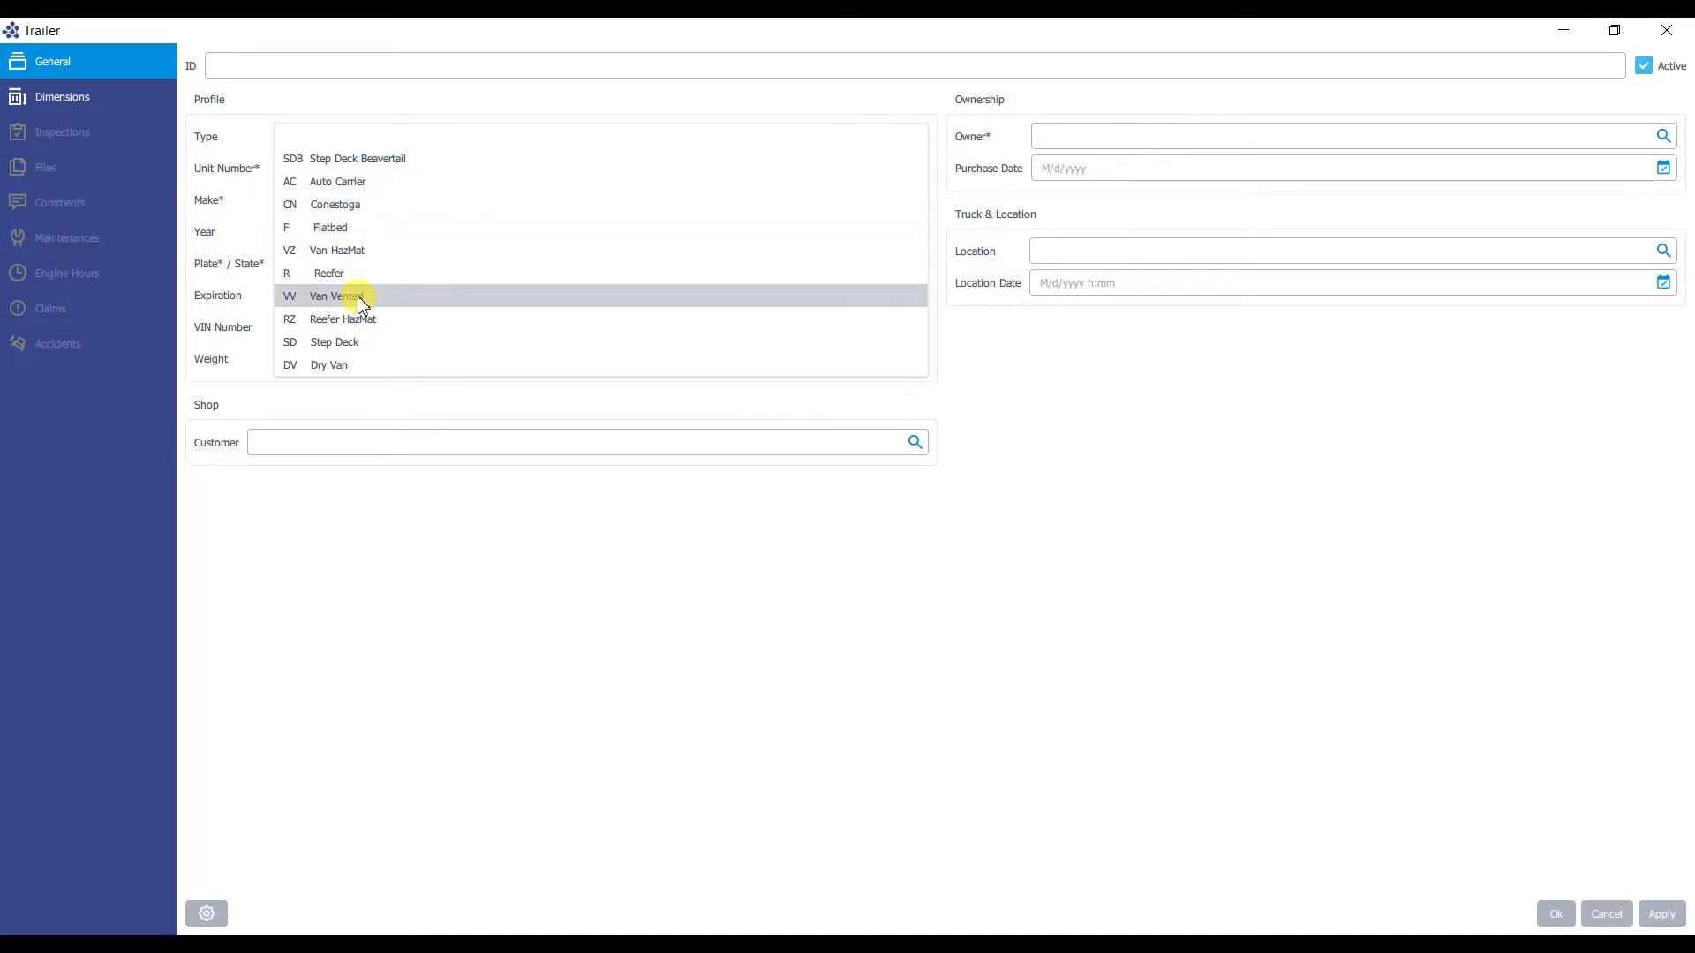
pyautogui.click(339, 364)
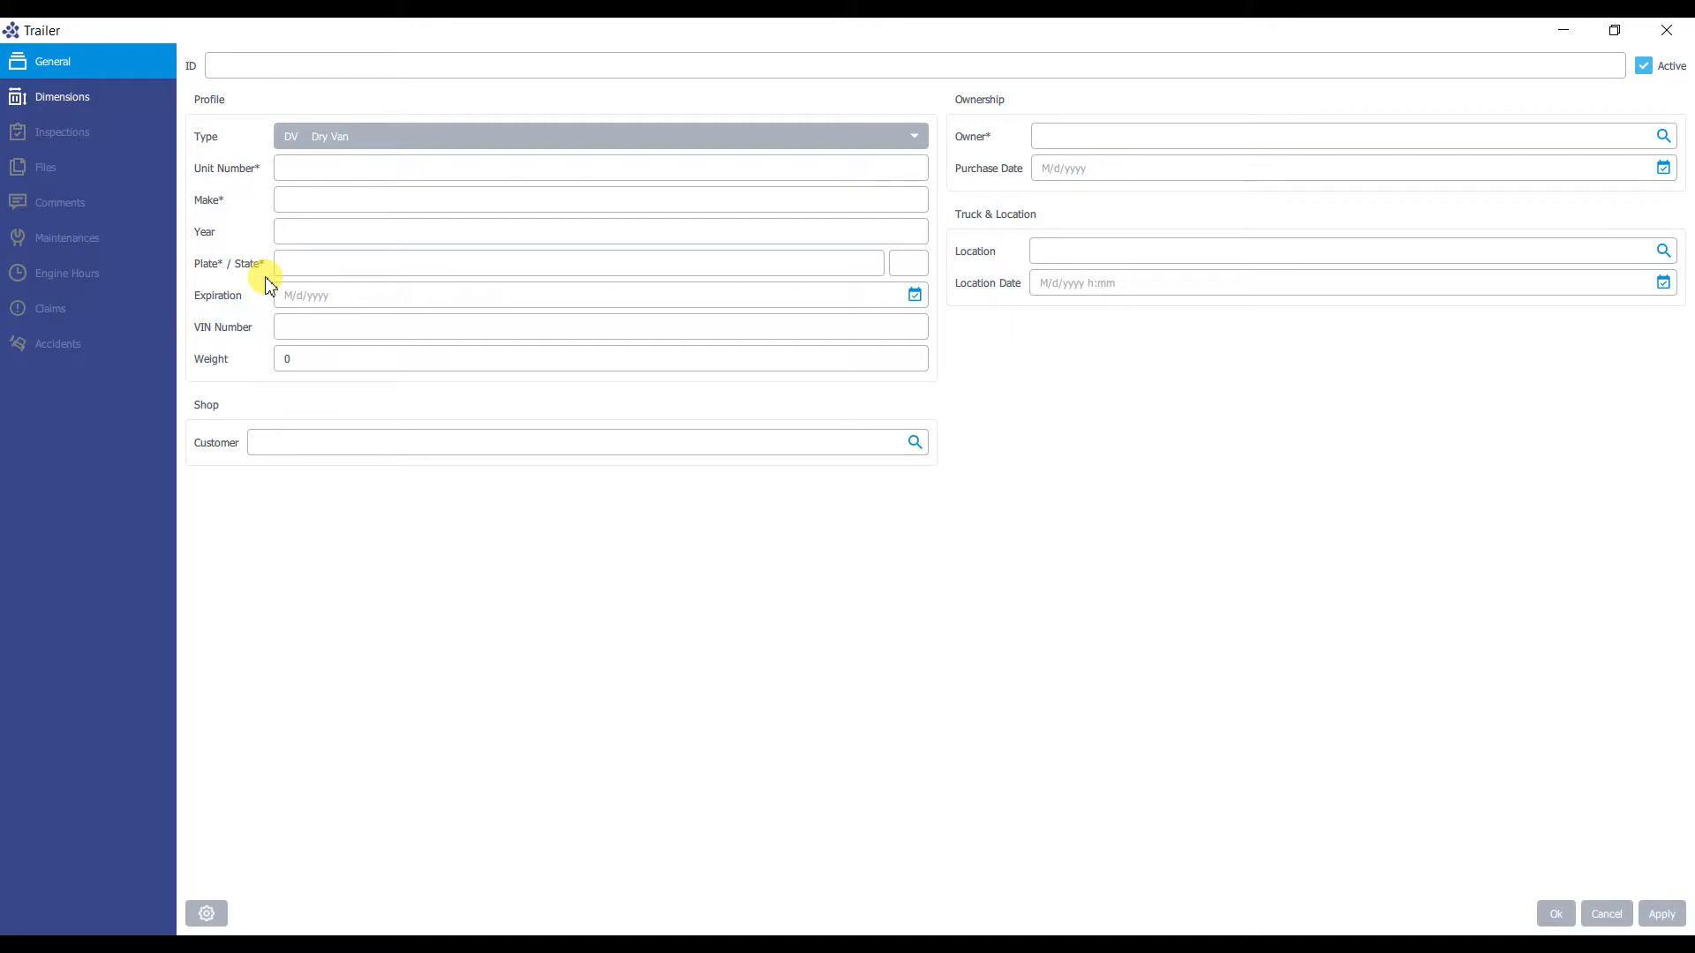
pyautogui.click(320, 178)
pyautogui.write('T100')
pyautogui.click(353, 201)
pyautogui.write('UTILITY')
pyautogui.click(313, 228)
pyautogui.write('2021')
# Enter plate TEST123 with state IL and expiration 4/30/2021, and fill in the trailer's VIN
pyautogui.click(299, 271)
pyautogui.write('TEST123')
pyautogui.click(906, 266)
pyautogui.click(914, 295)
pyautogui.click(900, 82)
pyautogui.click(900, 83)
pyautogui.click(901, 82)
pyautogui.click(873, 229)
pyautogui.click(303, 324)
pyautogui.write('98872948793847983')
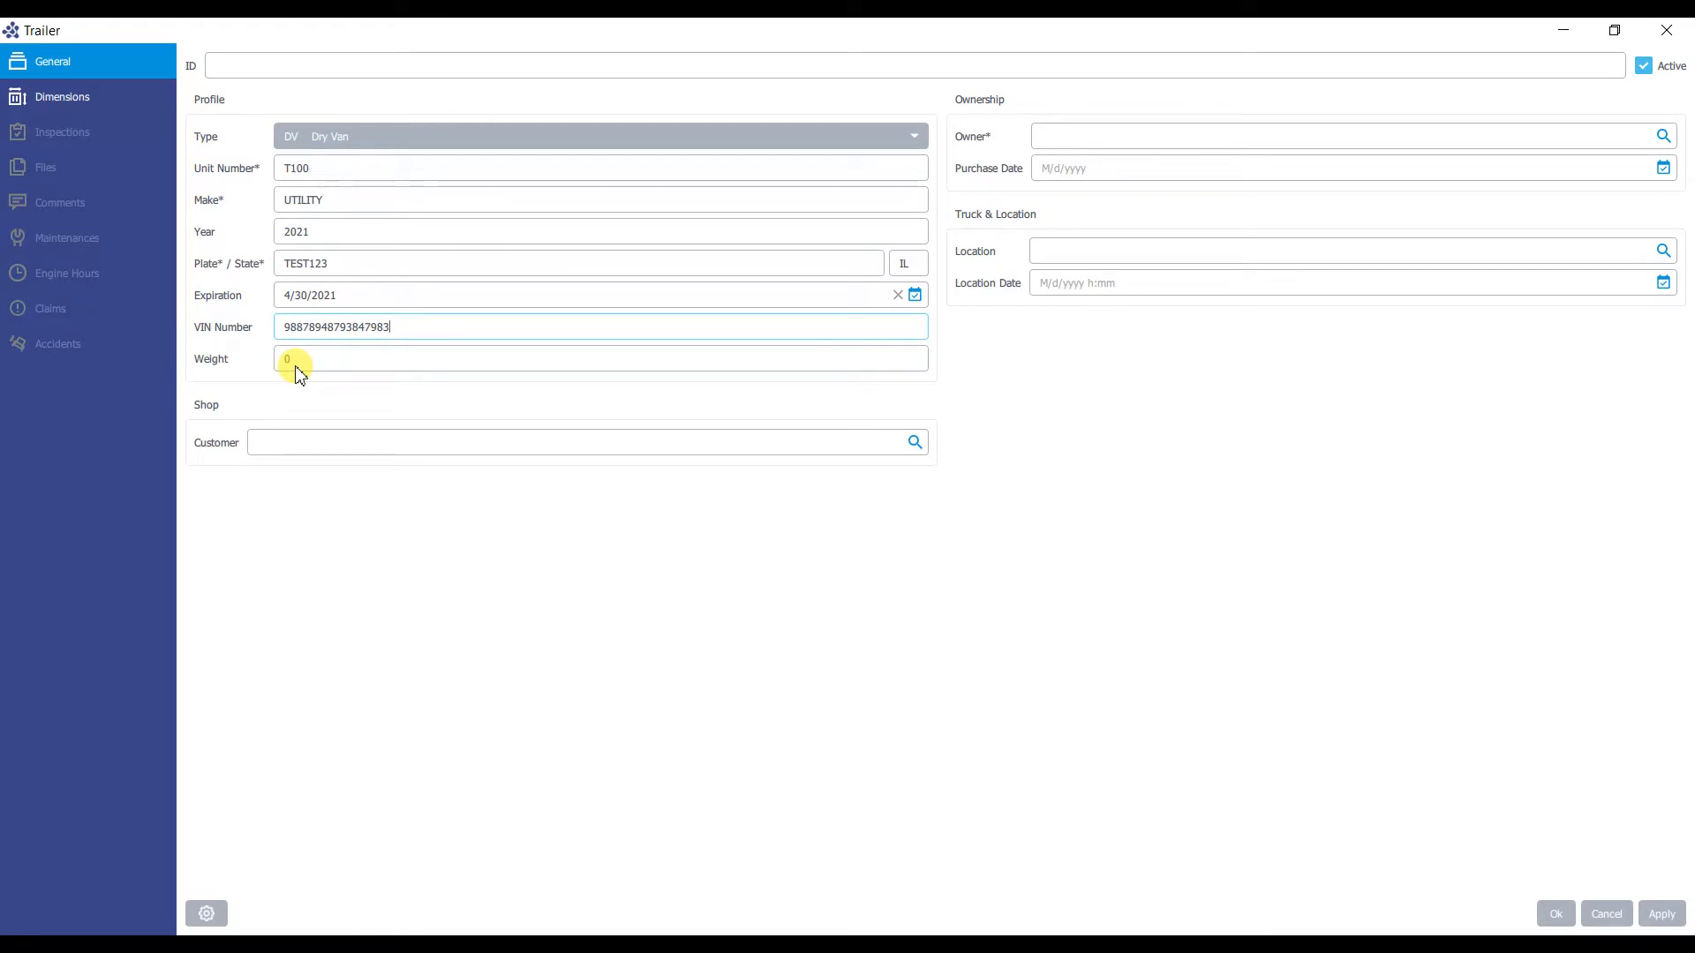
# Switch the trailer type to Reefer to check its extra fields, and set it back to Dry Van
pyautogui.click(326, 136)
pyautogui.click(346, 275)
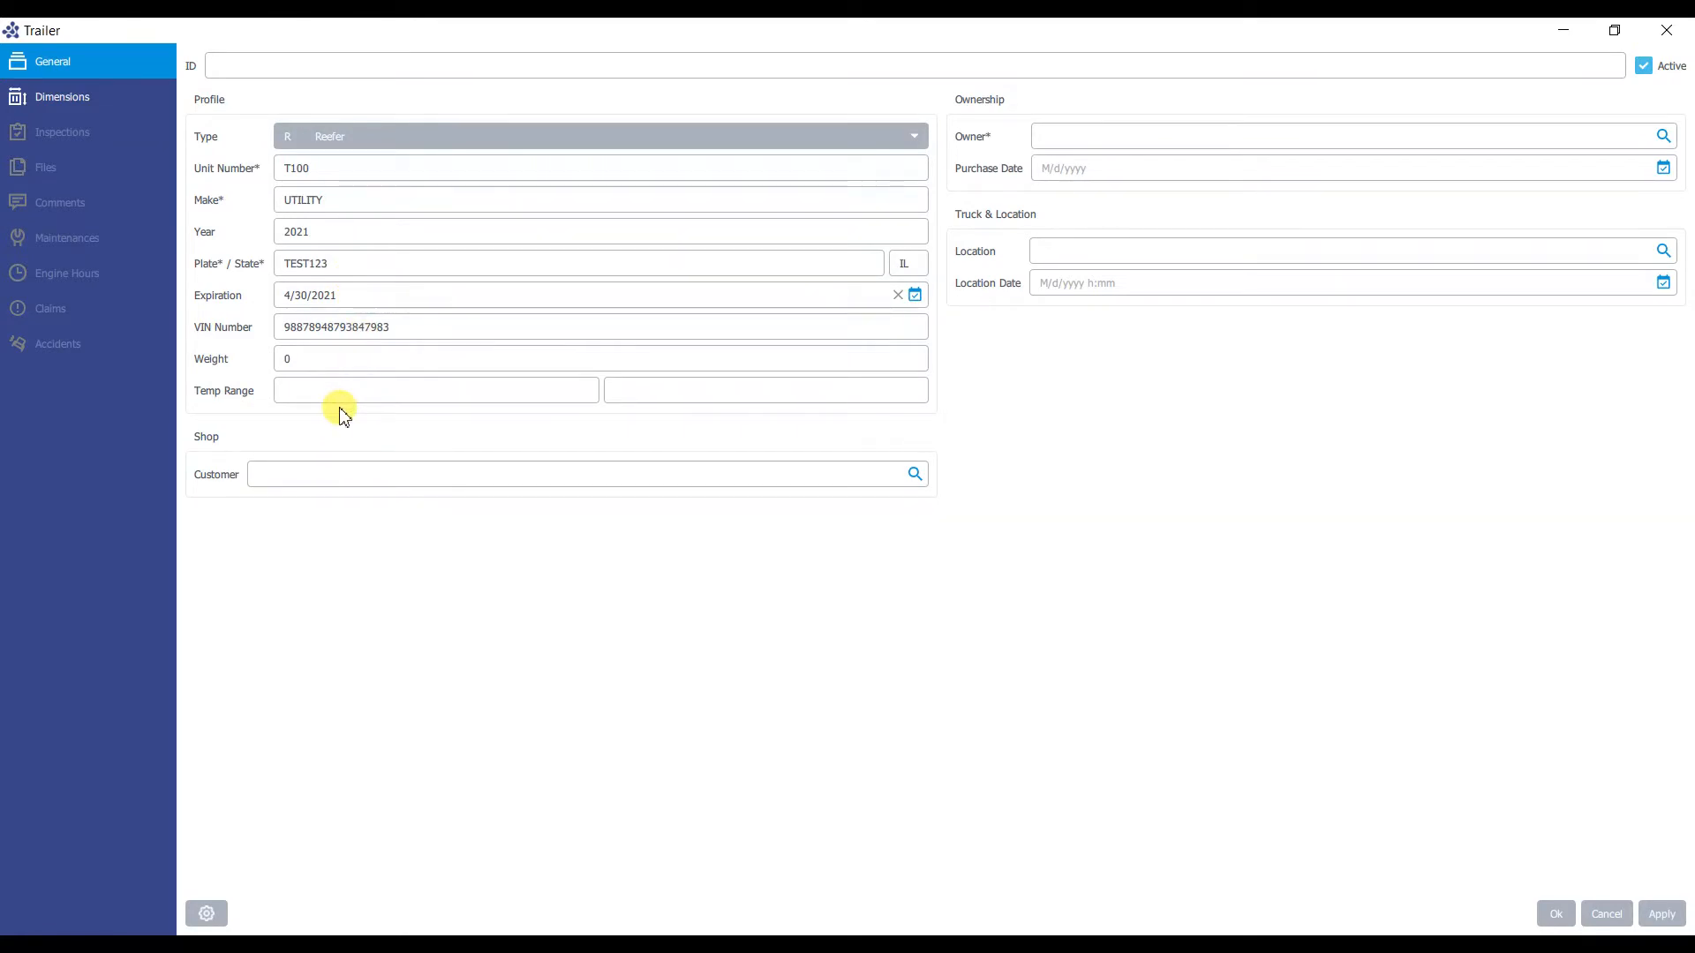
pyautogui.click(419, 136)
pyautogui.click(340, 364)
# Set the trailer's weight to 12000 and its ownership to TEST TRUCKING COMPANY with purchase date 1/1/2021
pyautogui.click(281, 369)
pyautogui.write('12000')
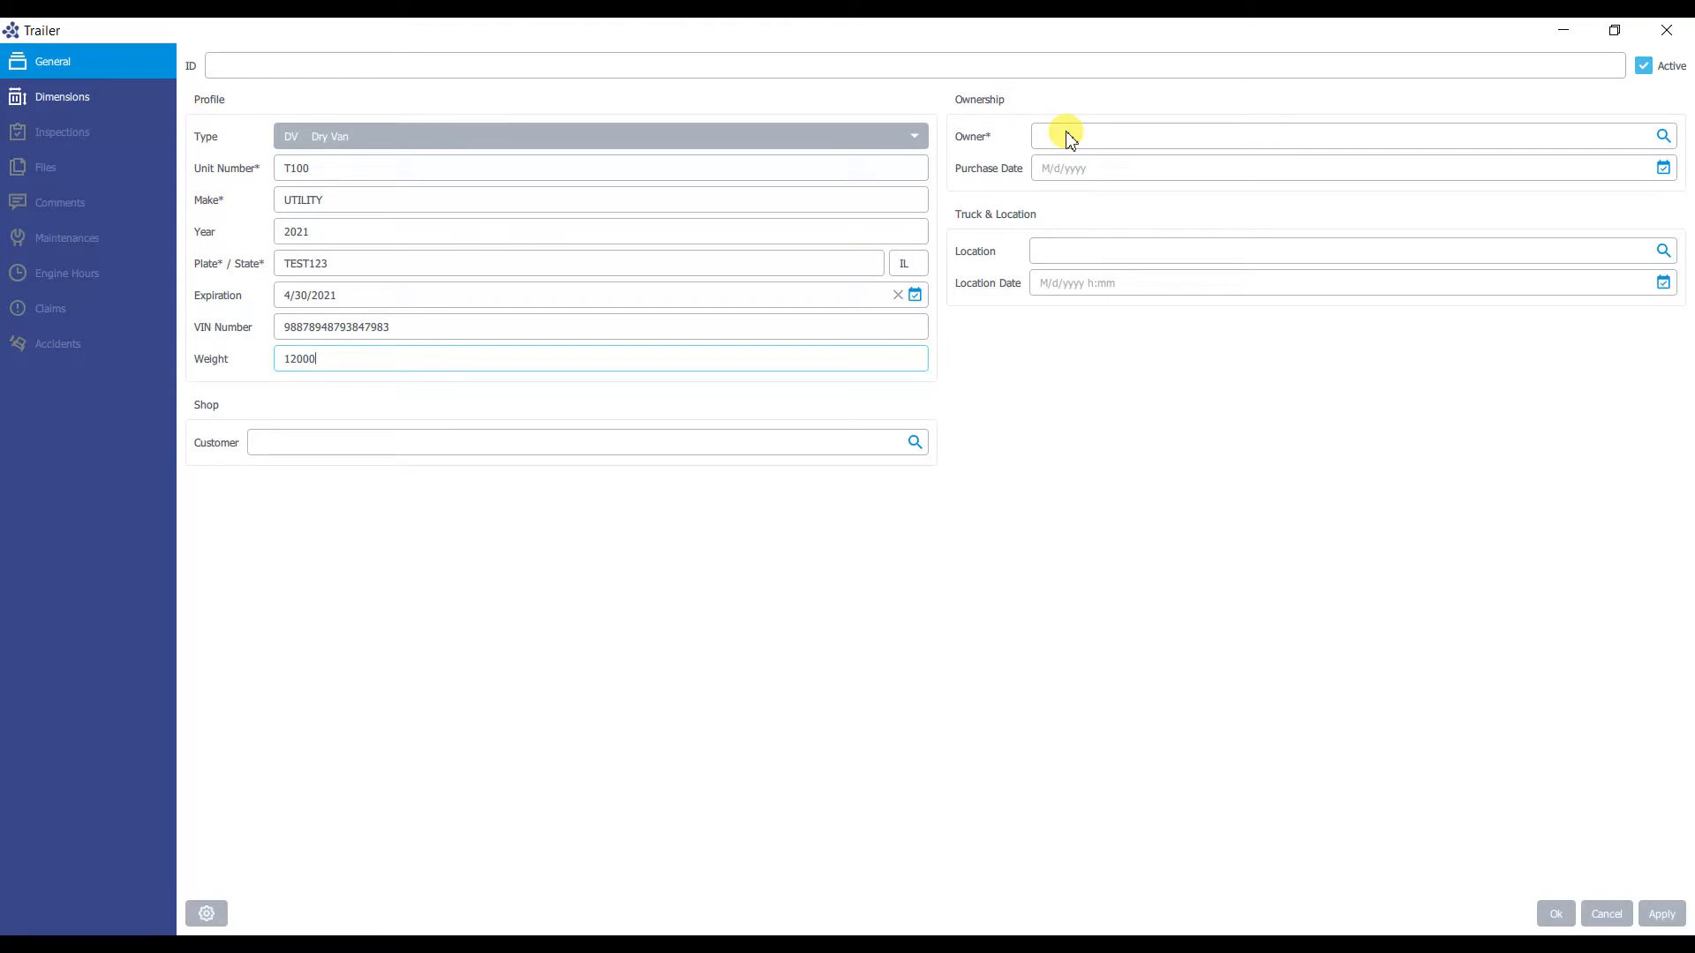
pyautogui.click(1673, 139)
pyautogui.doubleClick(1338, 129)
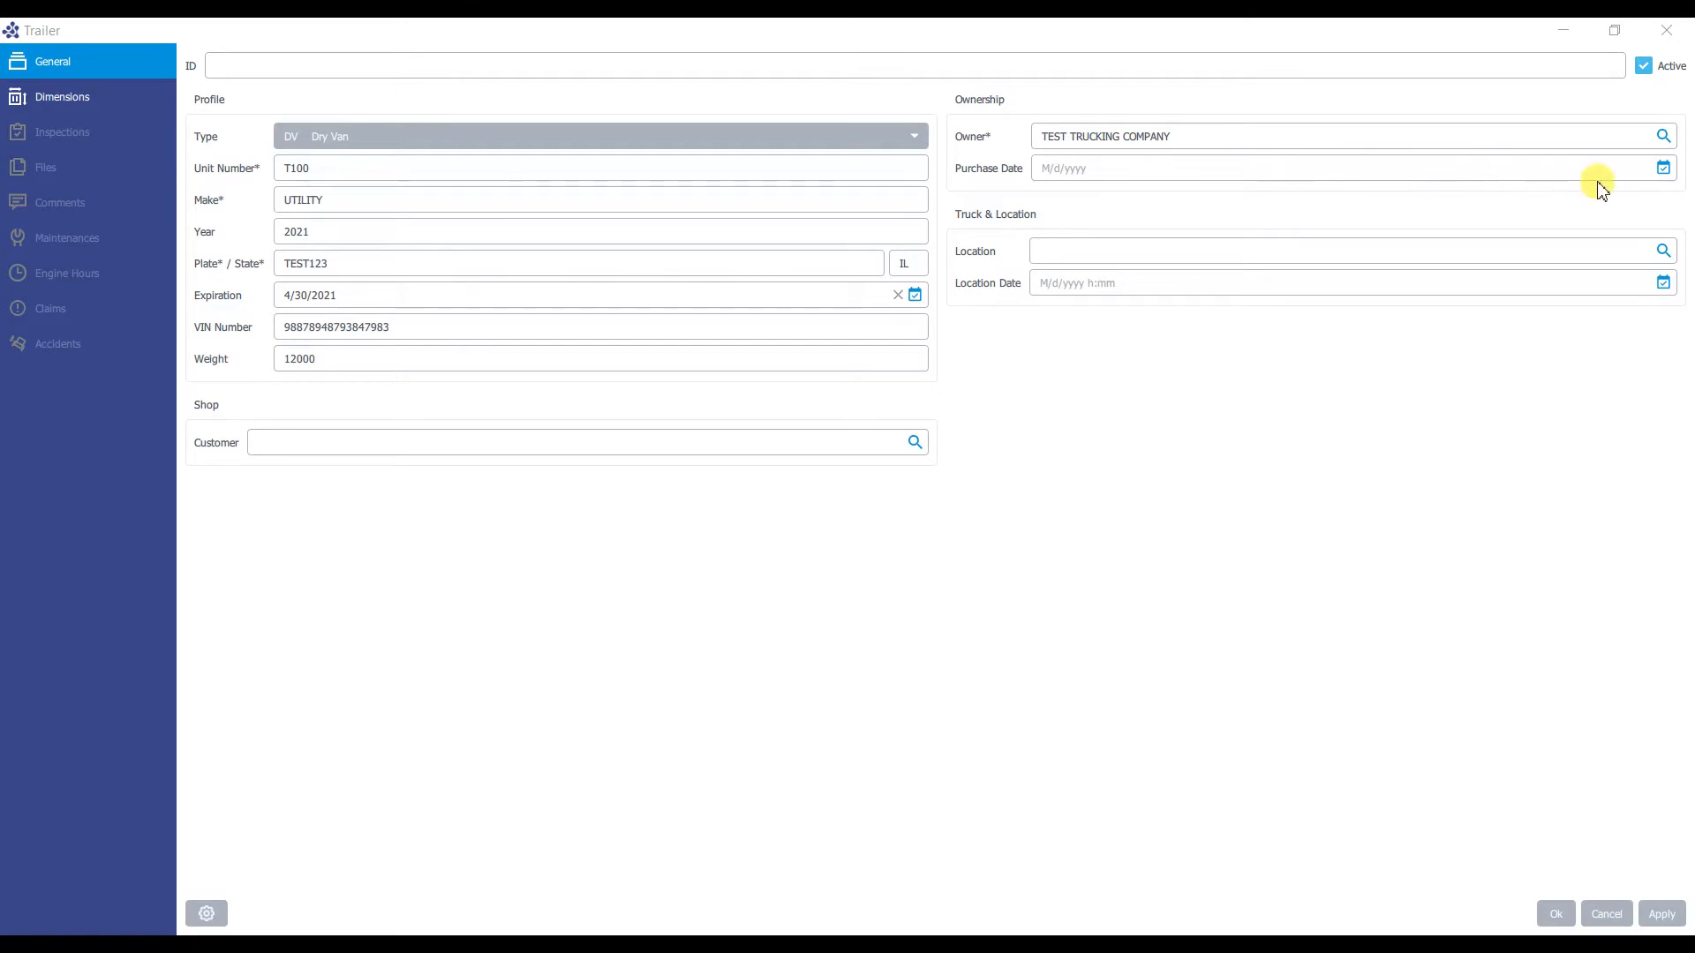
pyautogui.click(1663, 167)
pyautogui.click(1612, 114)
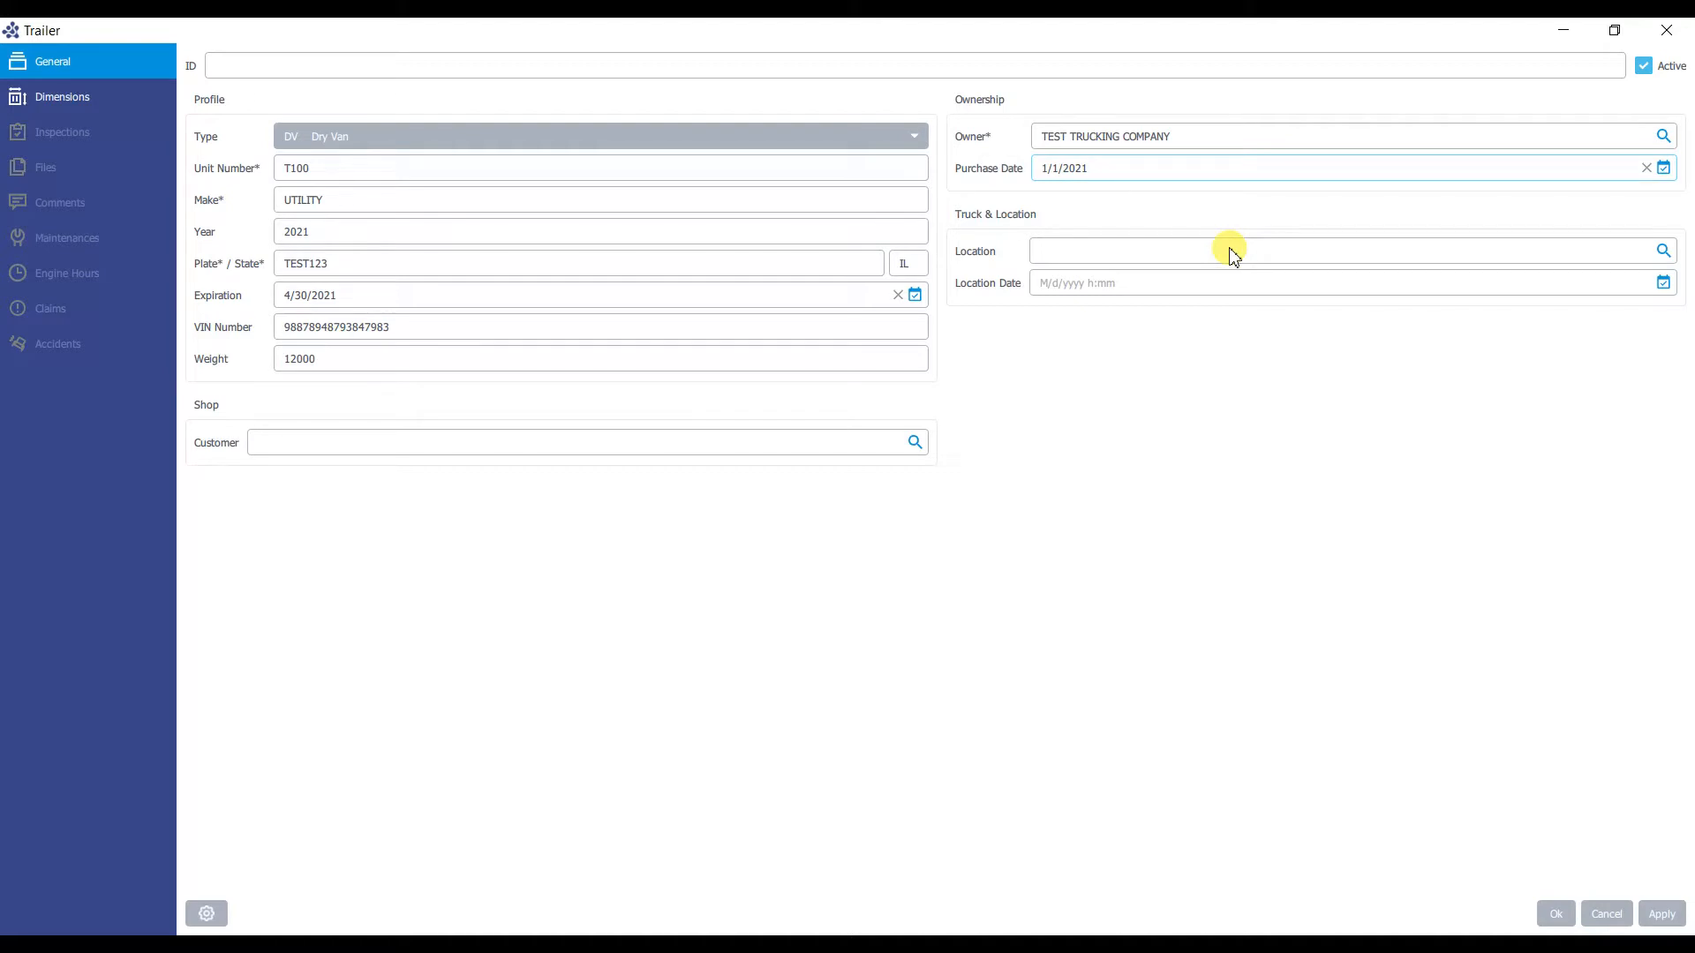
pyautogui.click(1663, 250)
pyautogui.scroll(-3, 1365, 276)
pyautogui.scroll(3, 1365, 277)
pyautogui.click(1658, 61)
# Set the trailer's location to TEST TRUCKING YARD with location date 1/13/2021
pyautogui.click(1185, 261)
pyautogui.write('YARD')
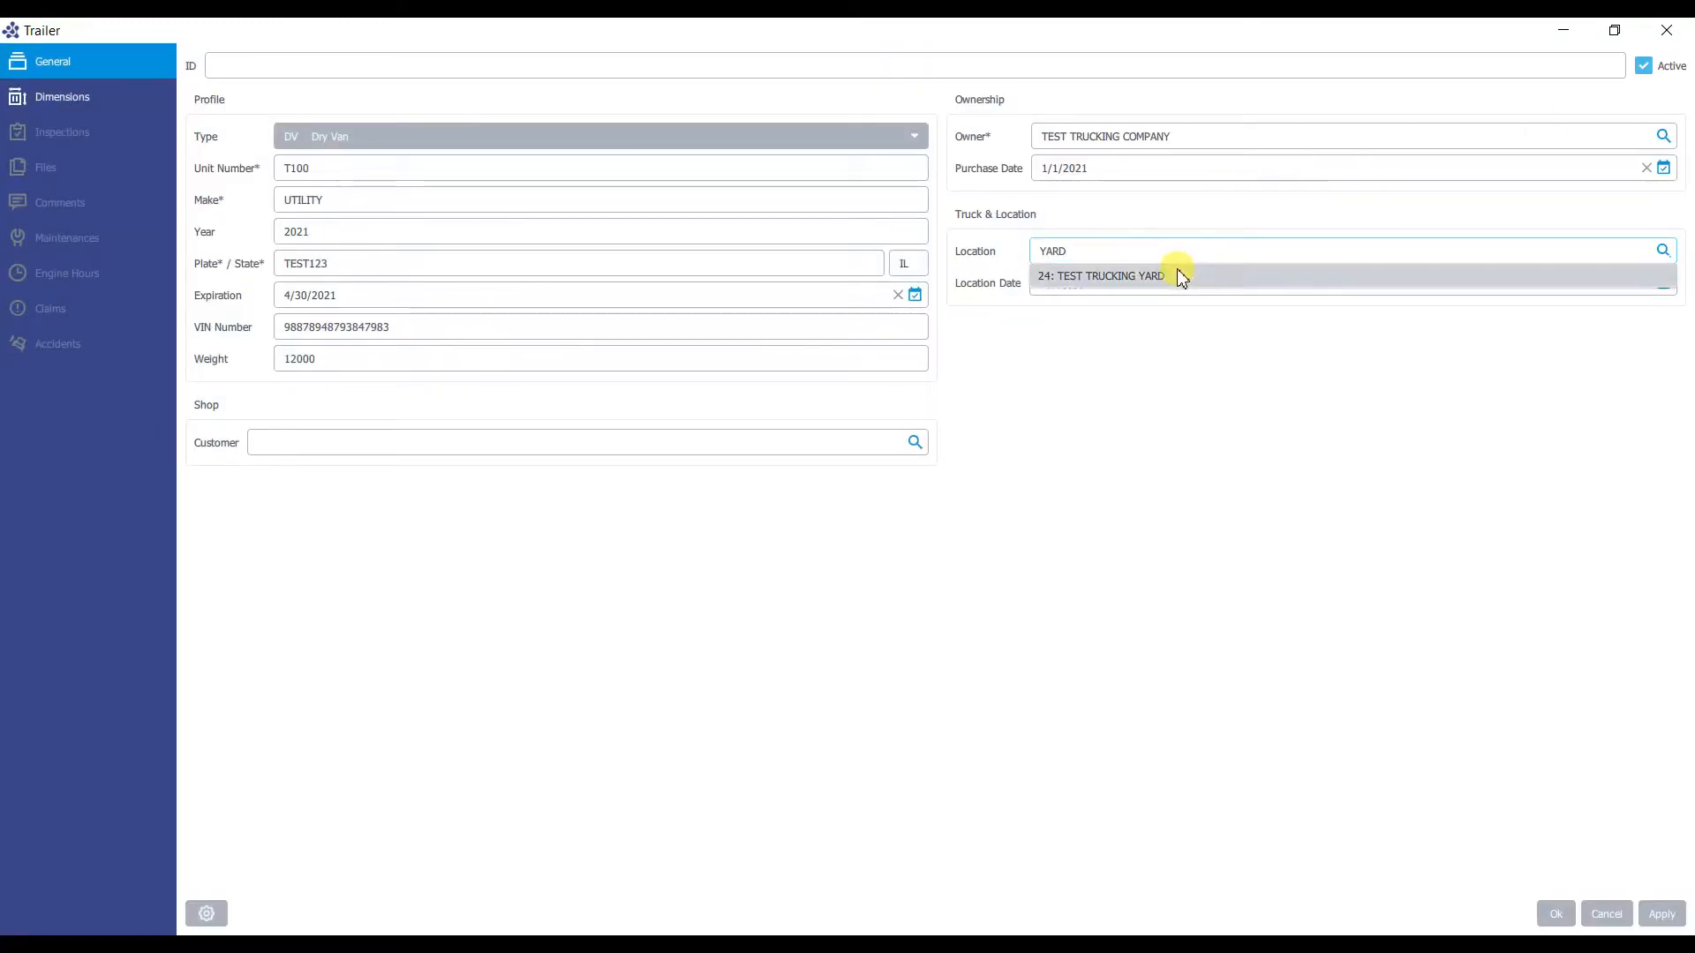
pyautogui.click(1181, 273)
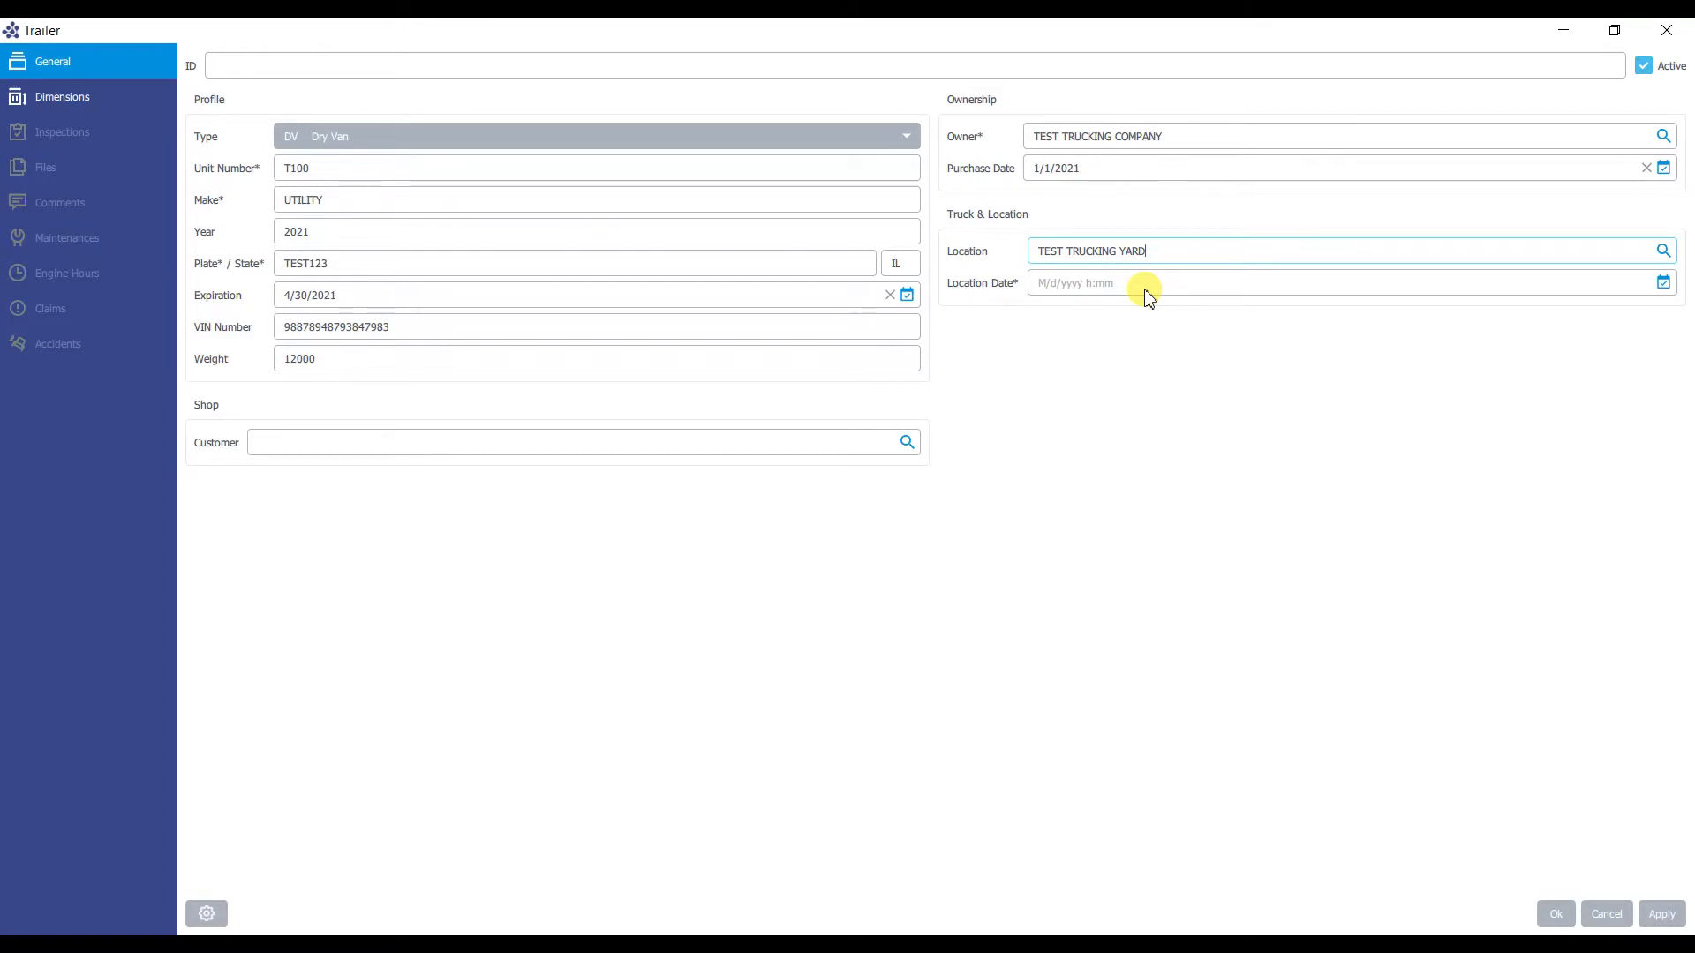
pyautogui.click(1662, 283)
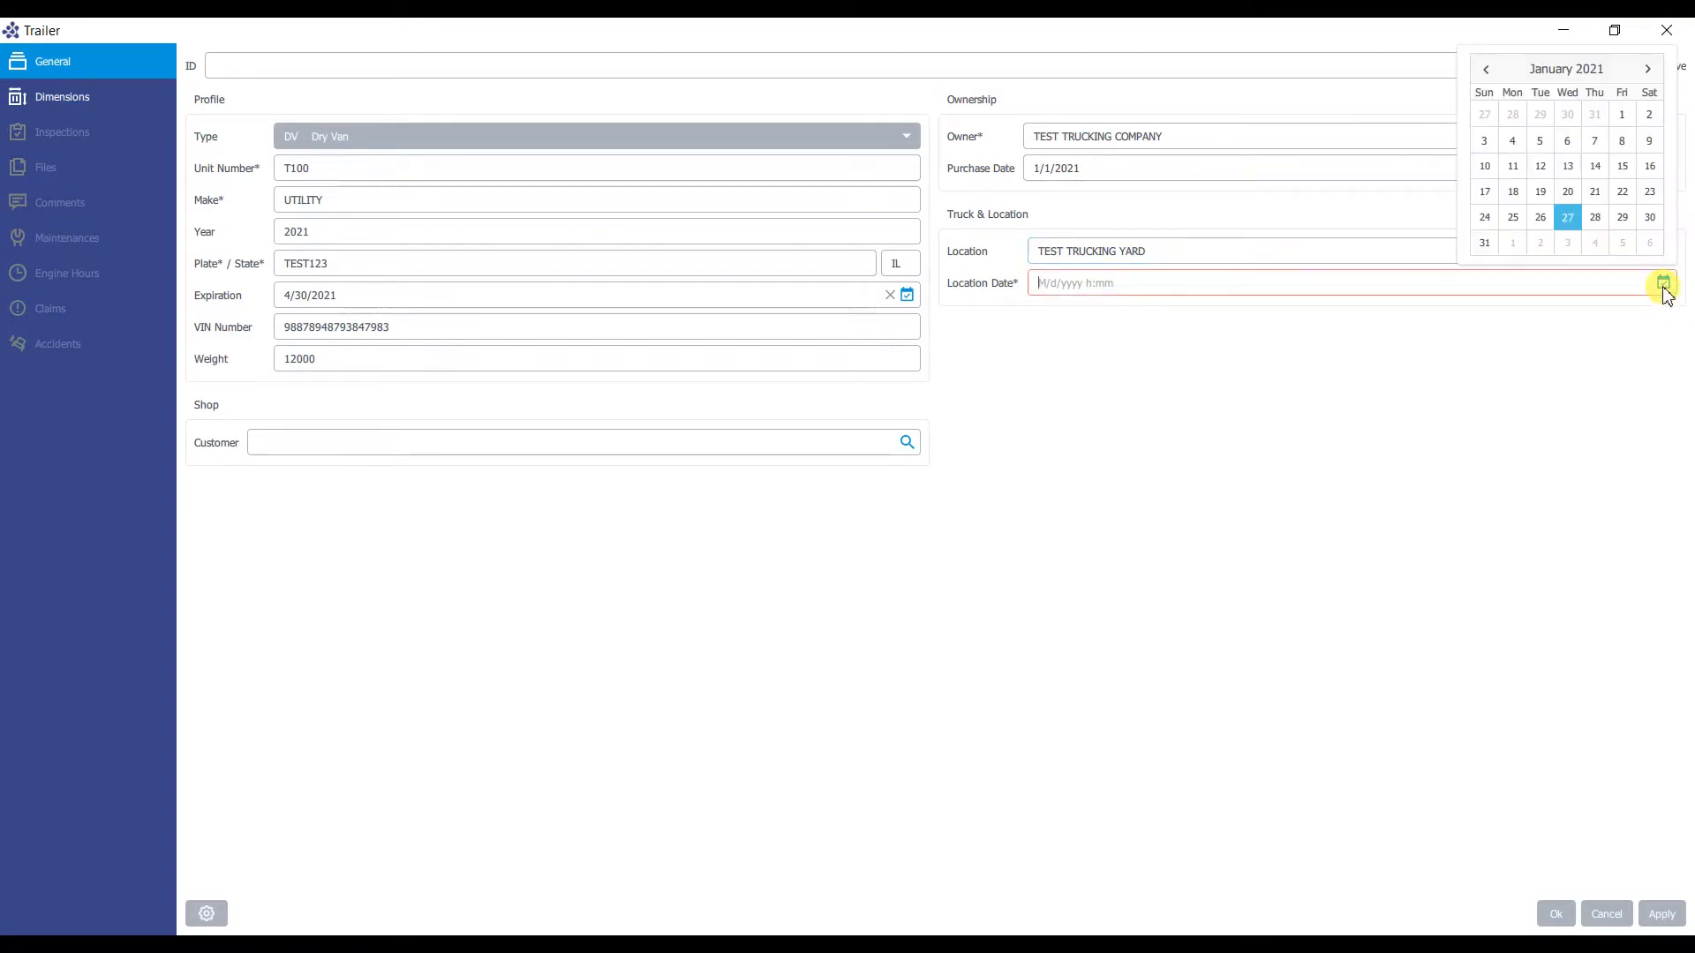
pyautogui.click(1547, 170)
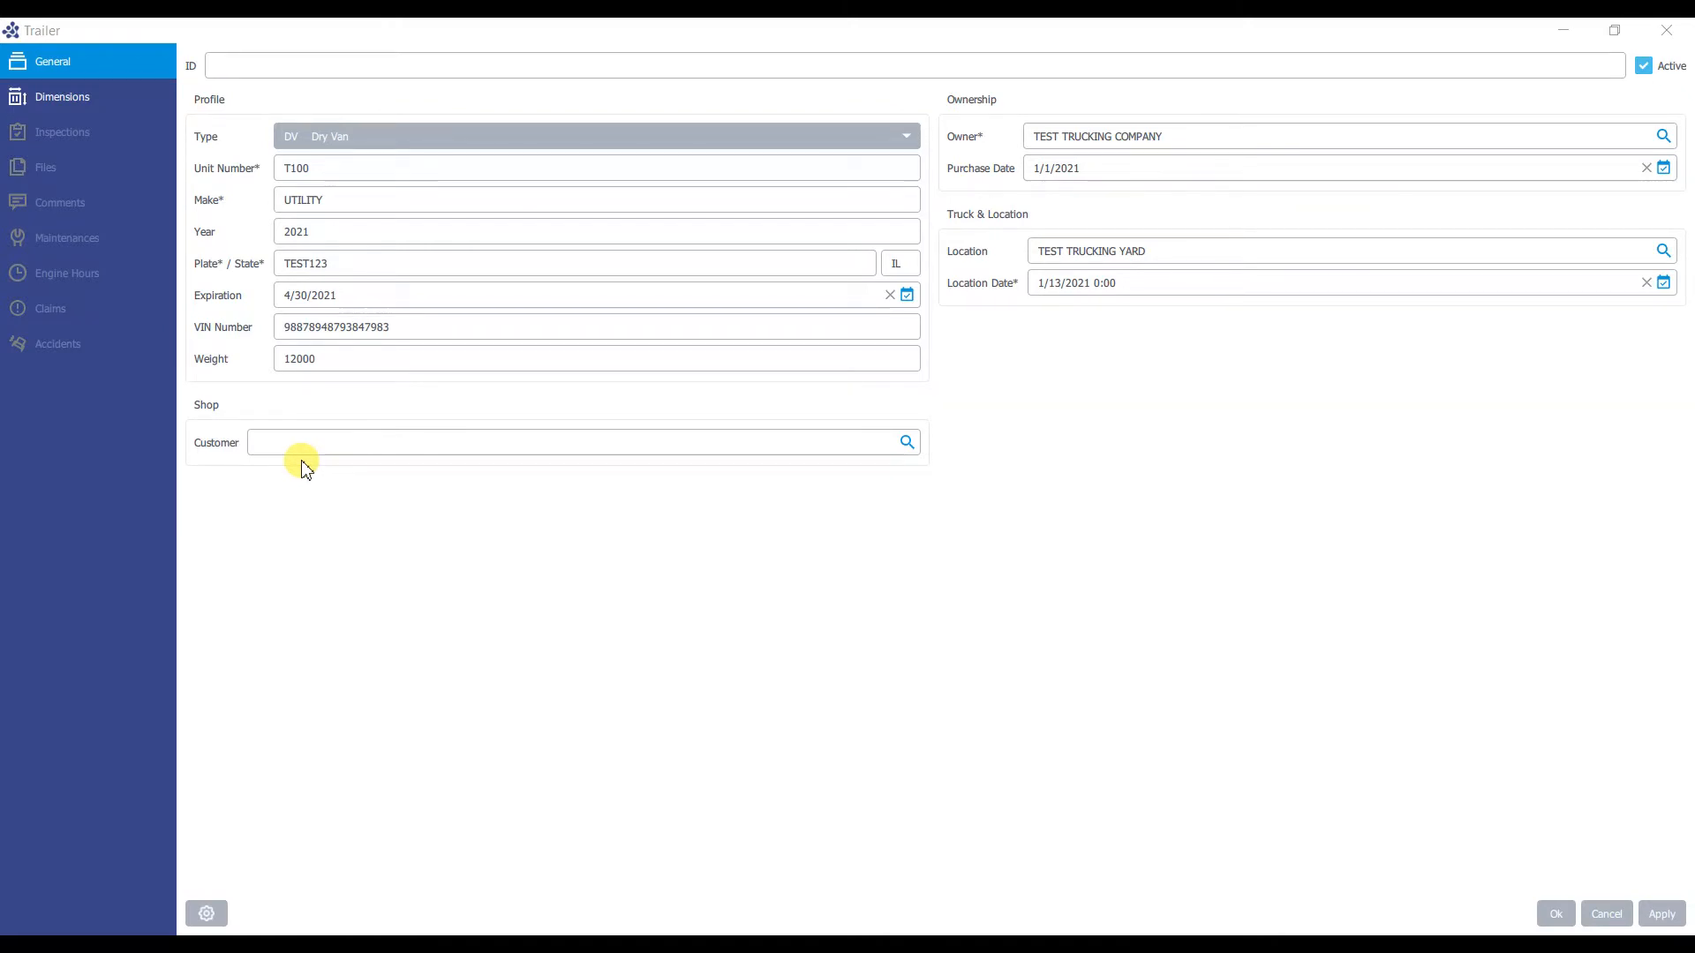
# View the customers available for the trailer's shop customer field, leaving it empty
pyautogui.click(908, 442)
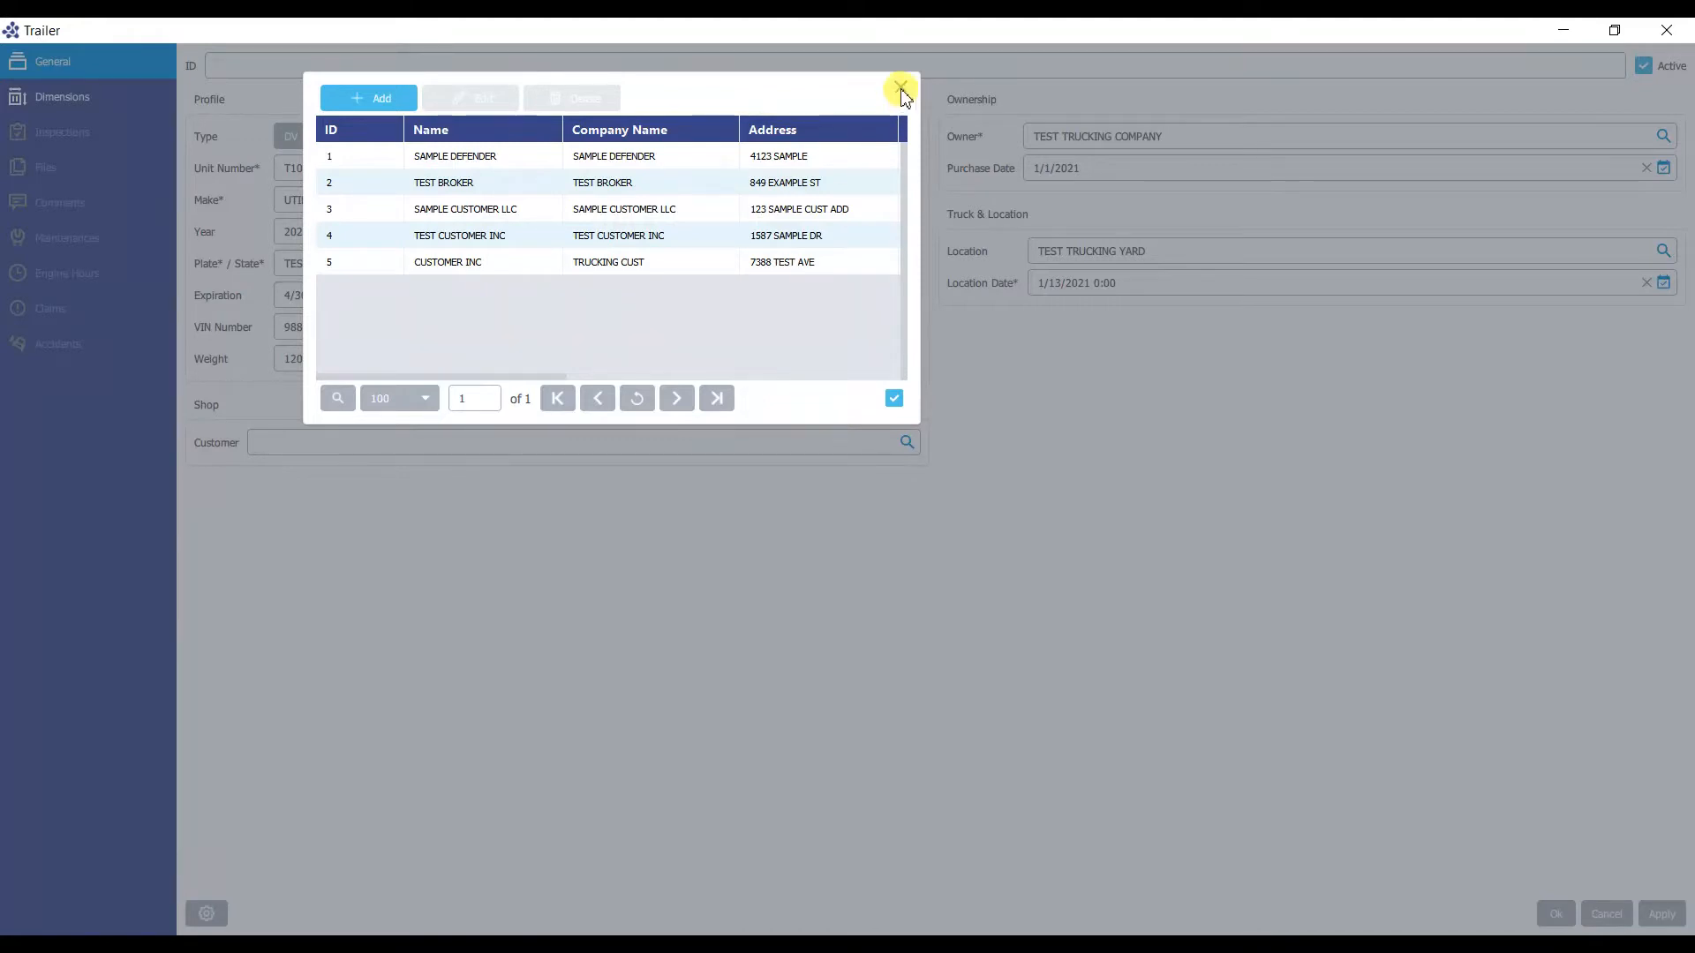
pyautogui.click(901, 89)
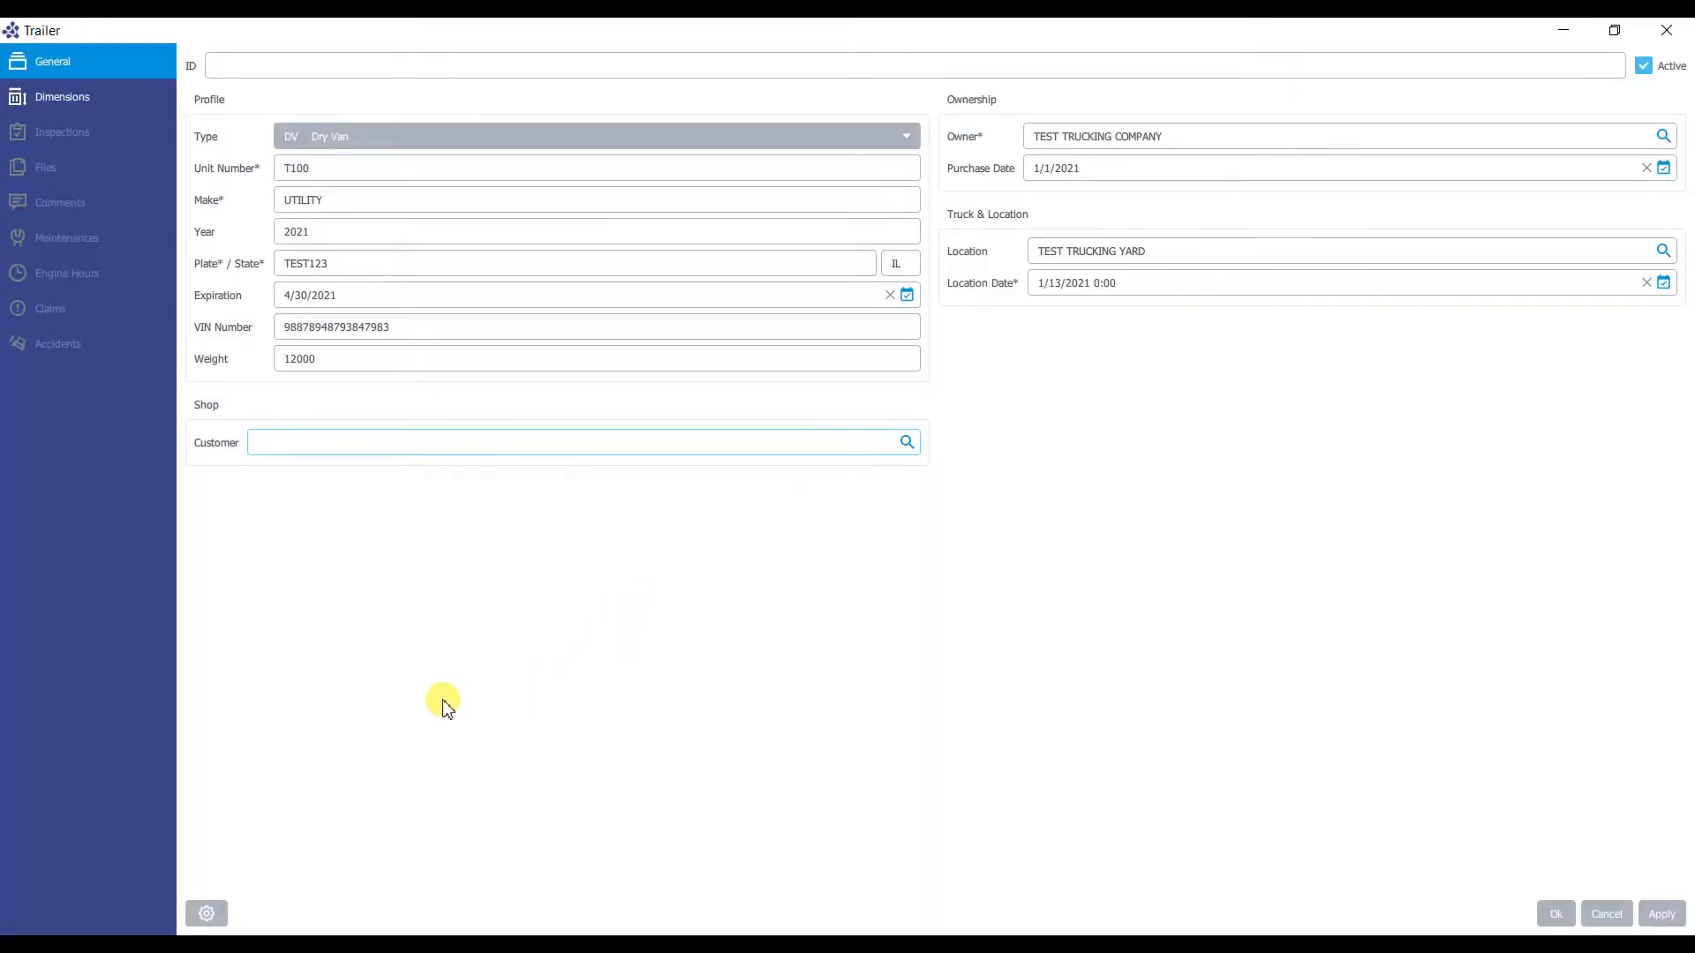
# Set the trailer's inside cargo dimensions to 632 in length, 100 in width and 110 in height
pyautogui.click(104, 99)
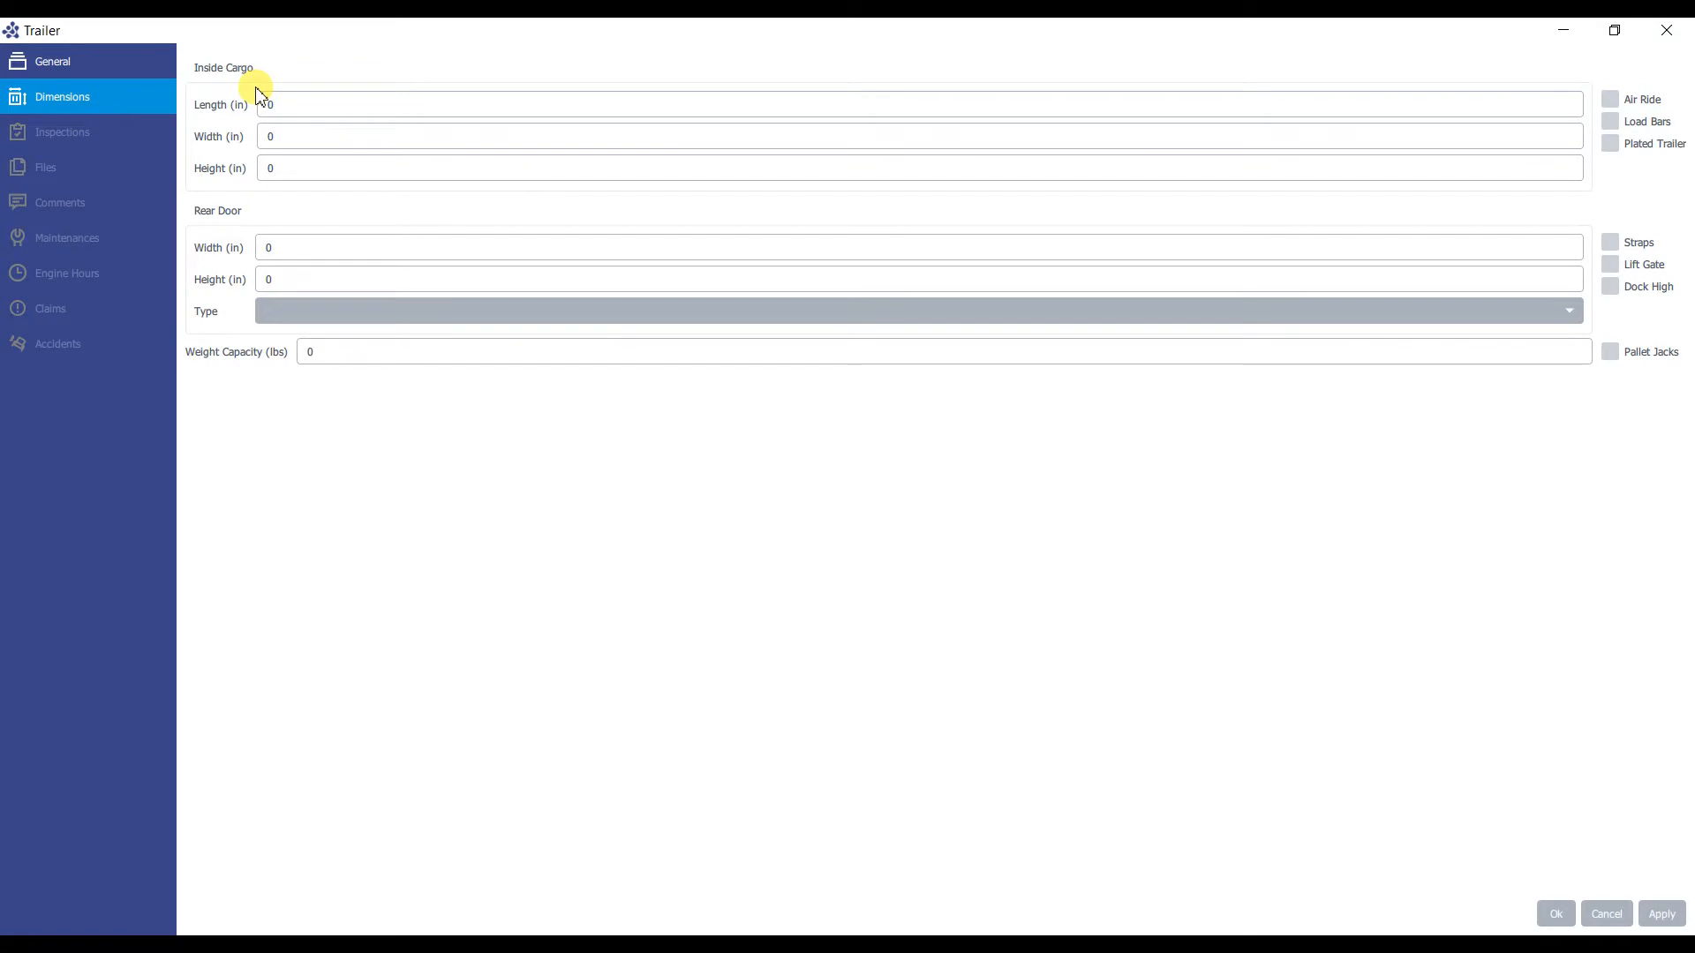
pyautogui.click(271, 110)
pyautogui.write('632')
pyautogui.click(277, 136)
pyautogui.write('100')
pyautogui.press('Tab')
pyautogui.write('110')
# Set the rear door to 95 in width and 108 in height, with type Swing
pyautogui.click(269, 250)
pyautogui.write('95')
pyautogui.click(277, 279)
pyautogui.write('108')
pyautogui.click(288, 311)
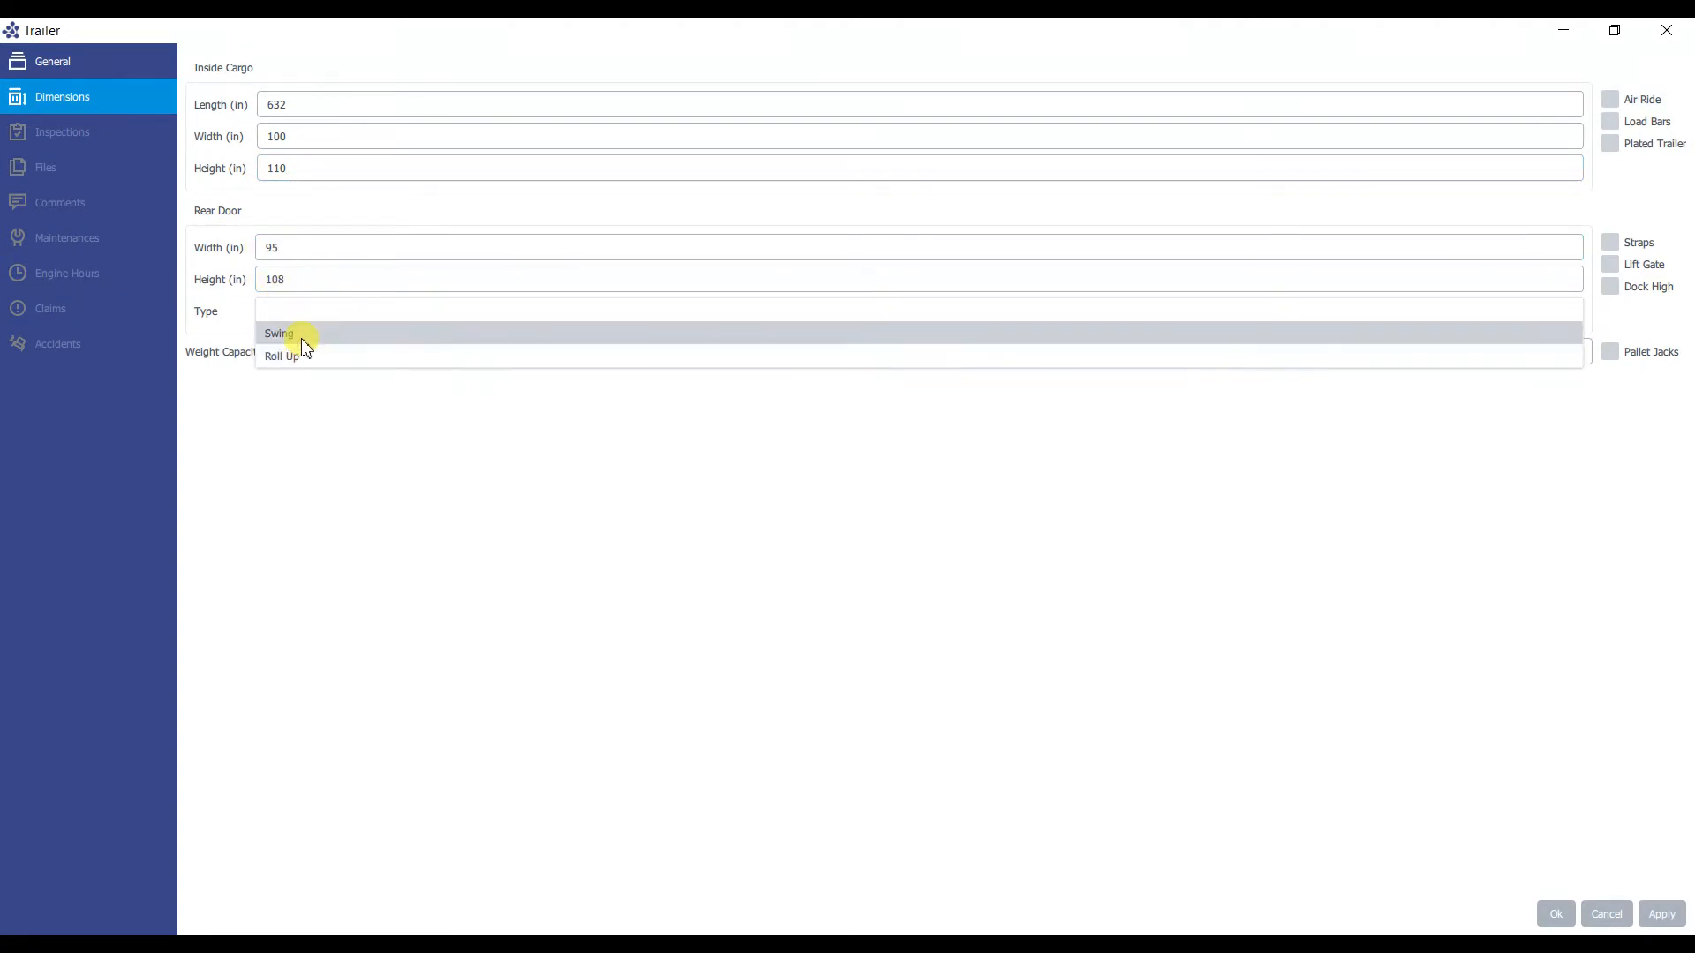
pyautogui.click(296, 335)
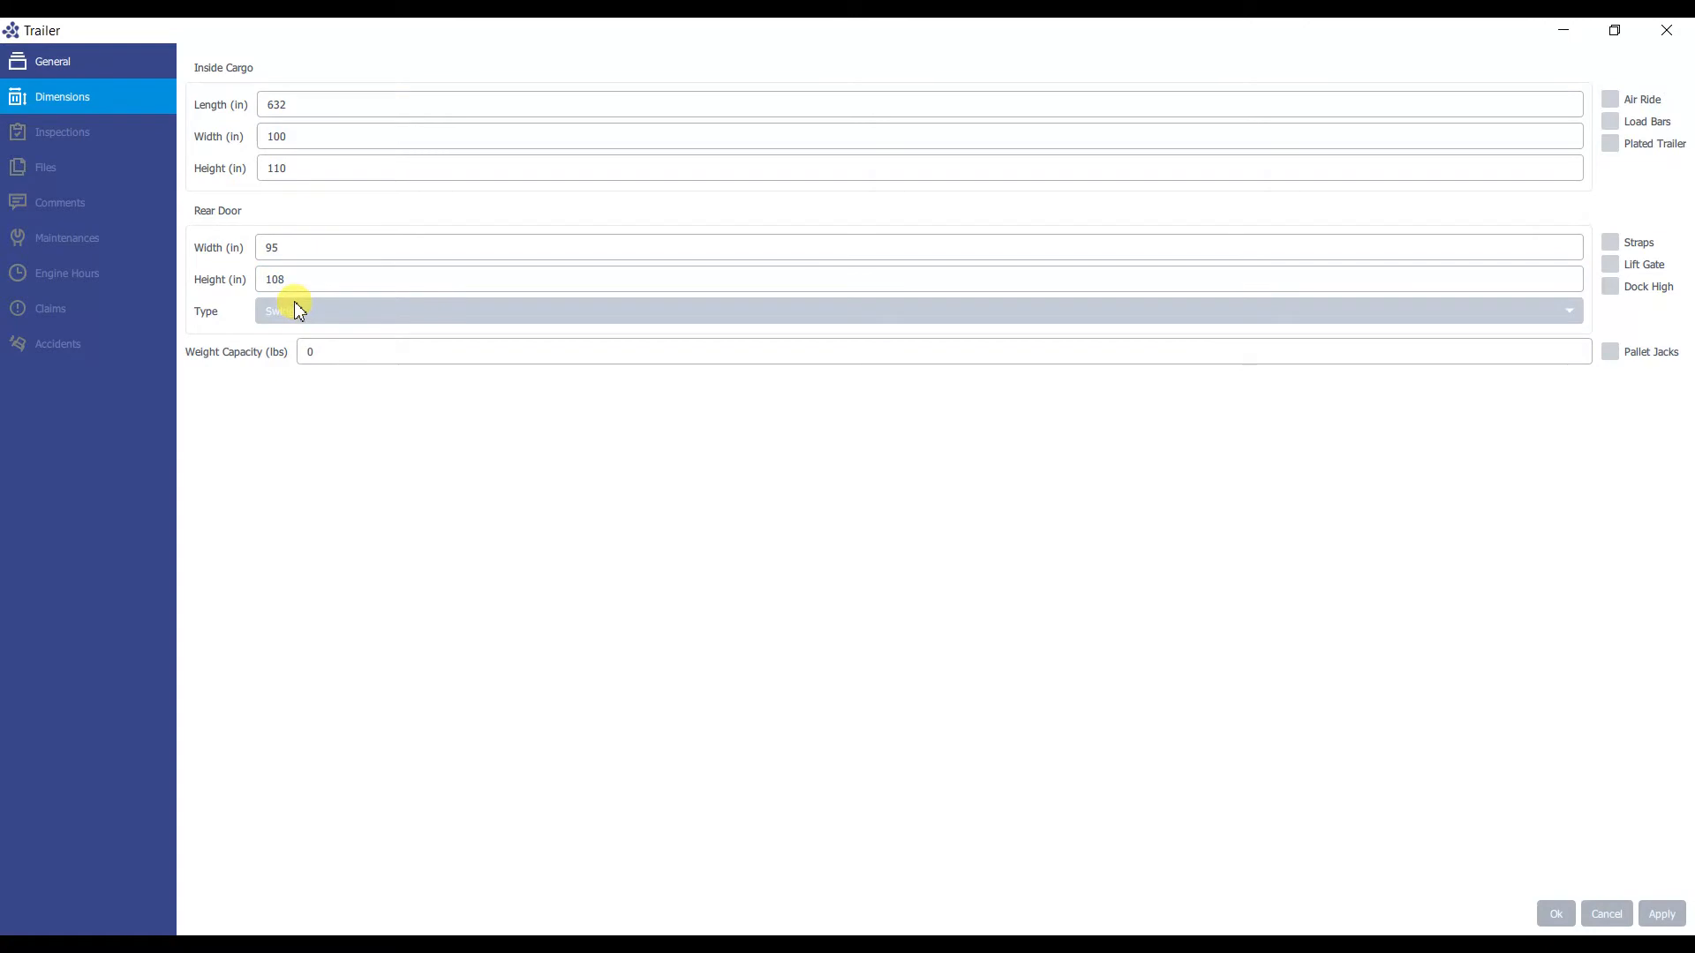
# Set the weight capacity to 40000 lbs, enable Pallet Jacks, Lift Gate and Air Ride, and save the trailer record
pyautogui.click(299, 356)
pyautogui.write('40000')
pyautogui.click(1609, 352)
pyautogui.click(1610, 264)
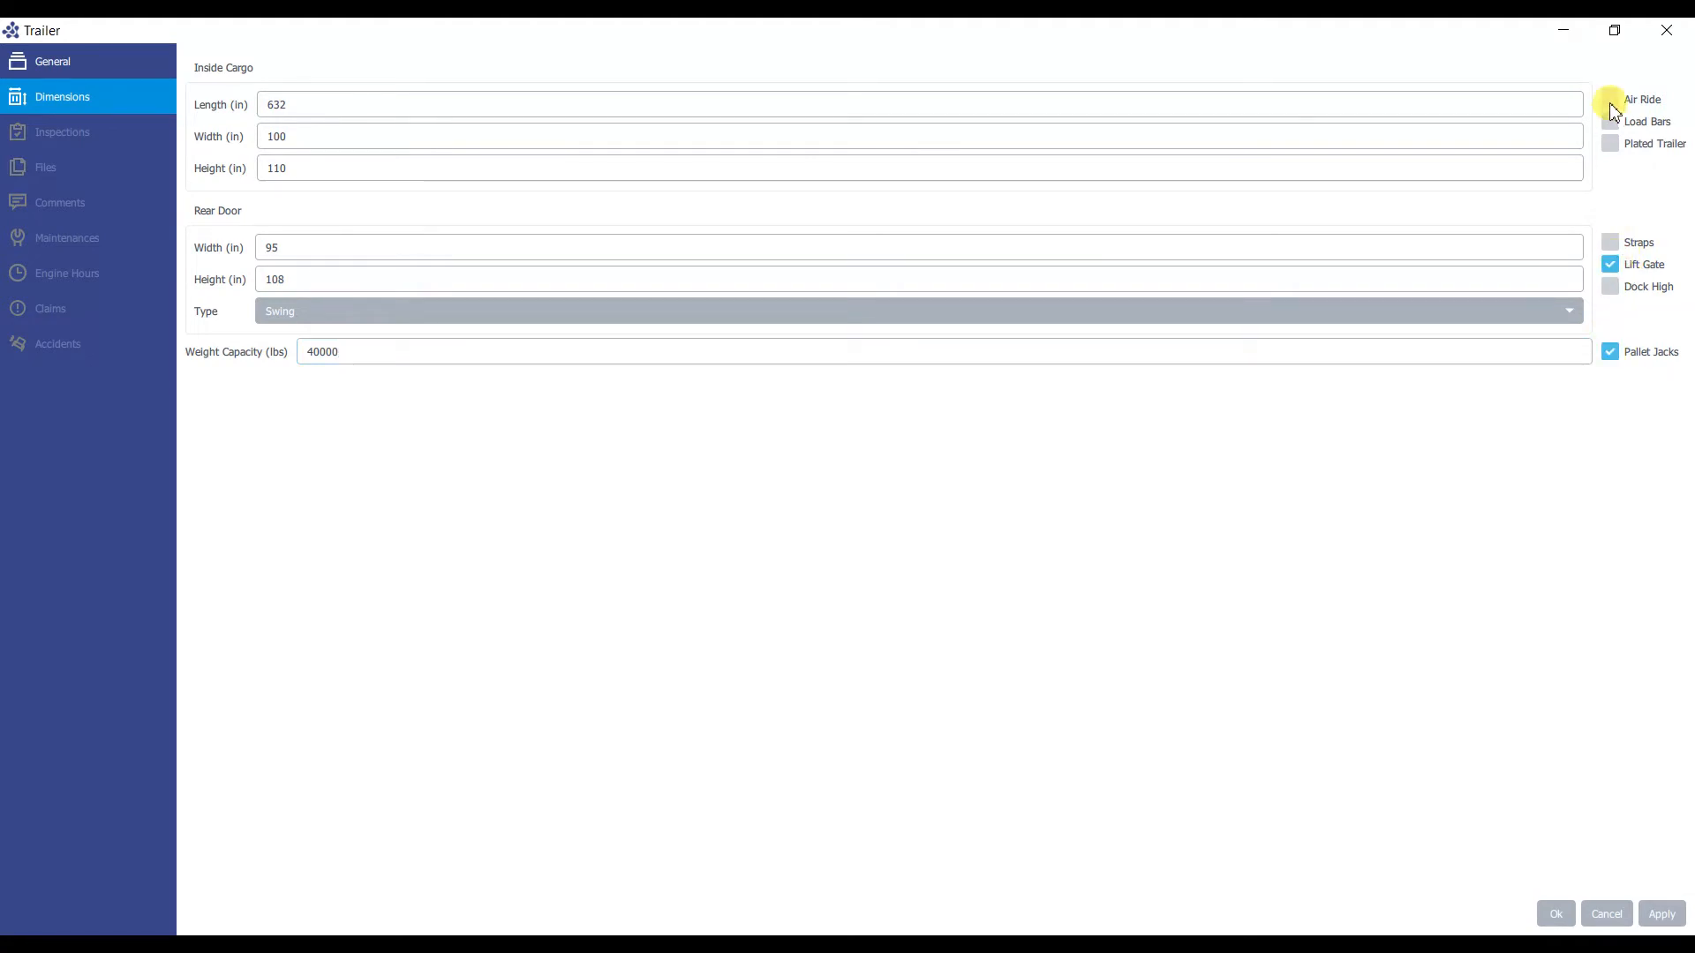
pyautogui.click(1610, 100)
pyautogui.click(1674, 916)
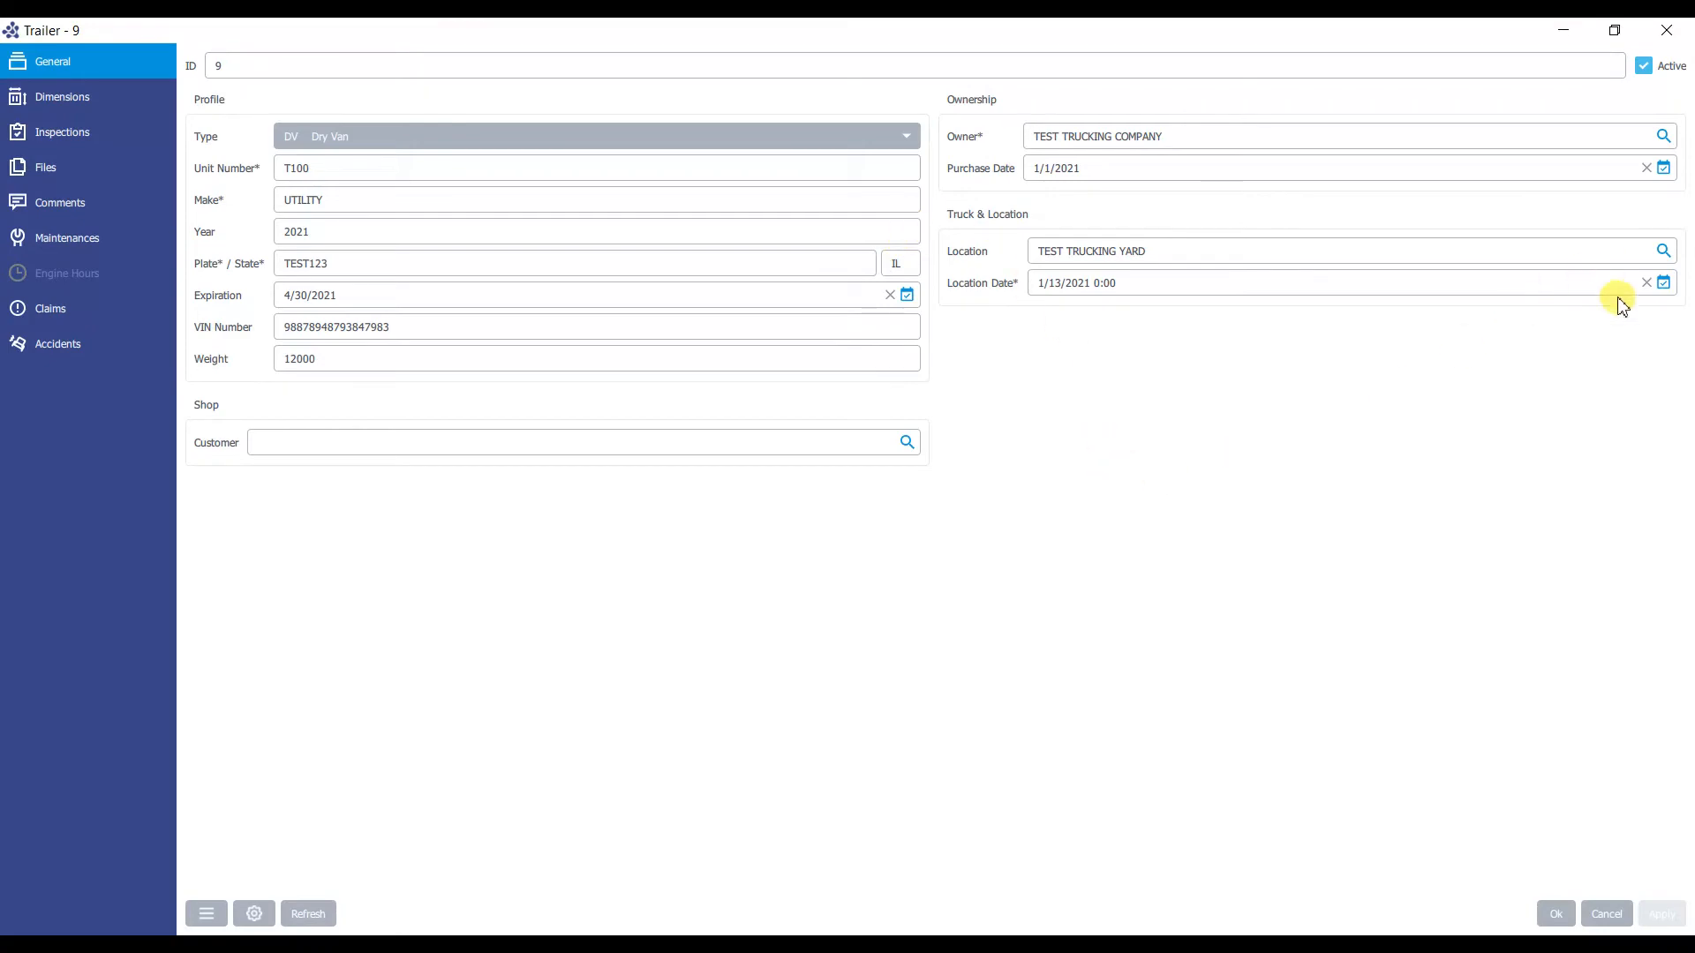
pyautogui.click(1555, 914)
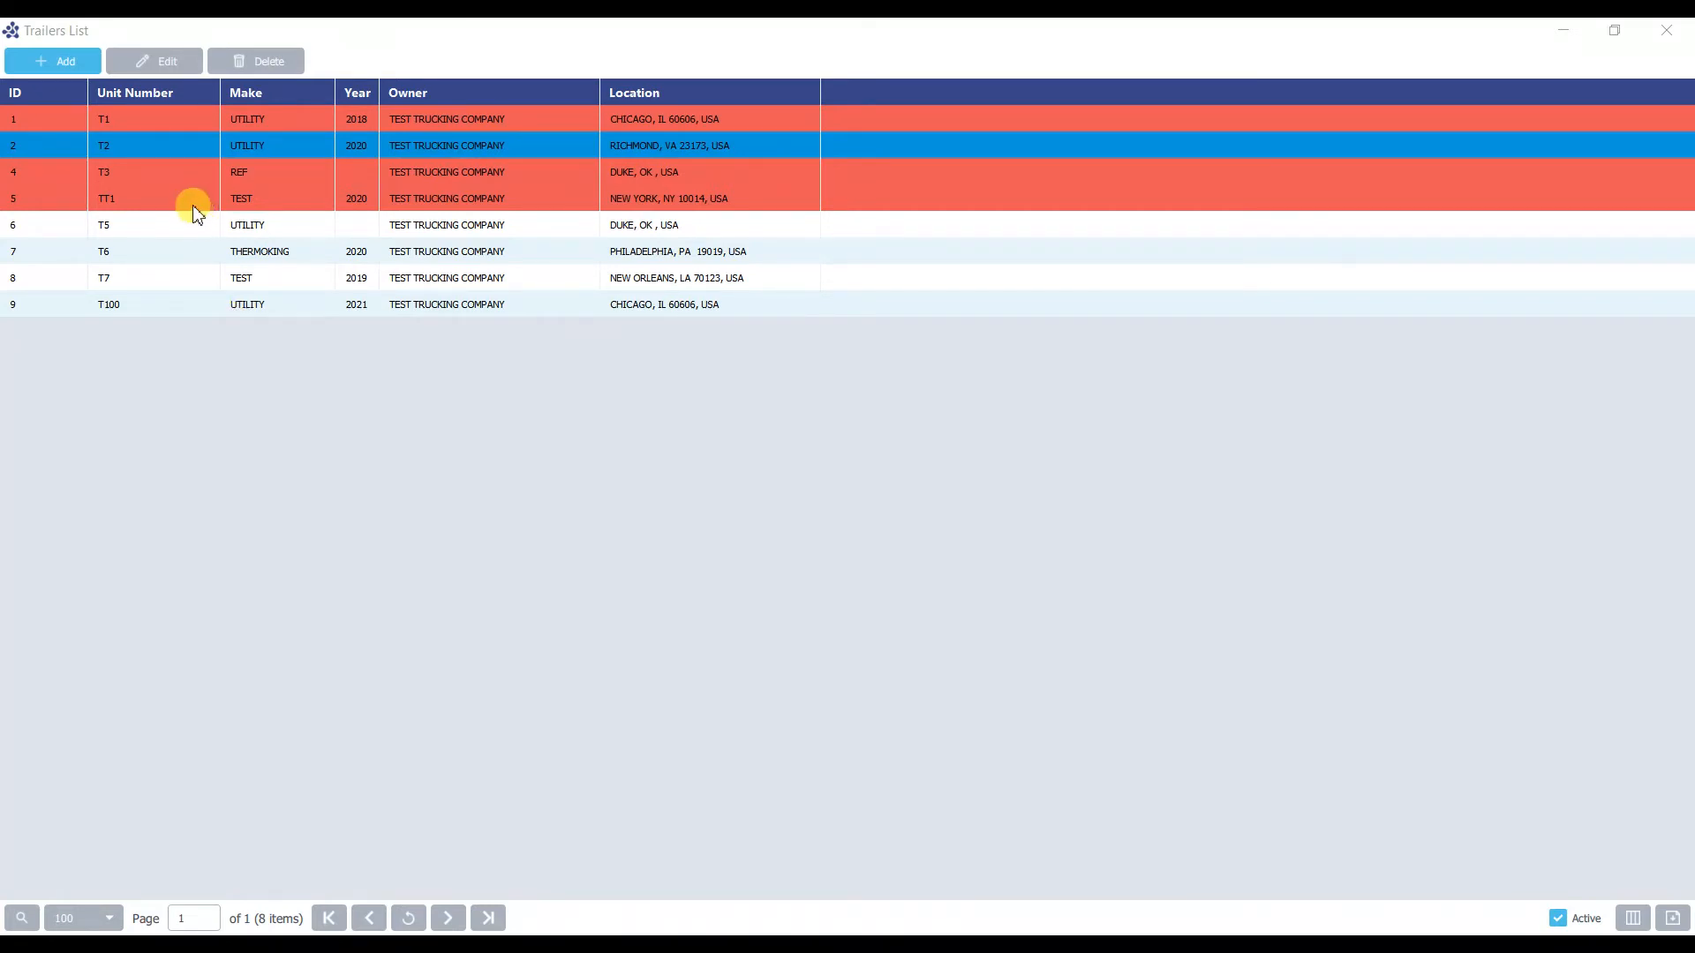
# Check the alerts for trailer T1, open its record and view its related orders
pyautogui.moveTo(161, 114)
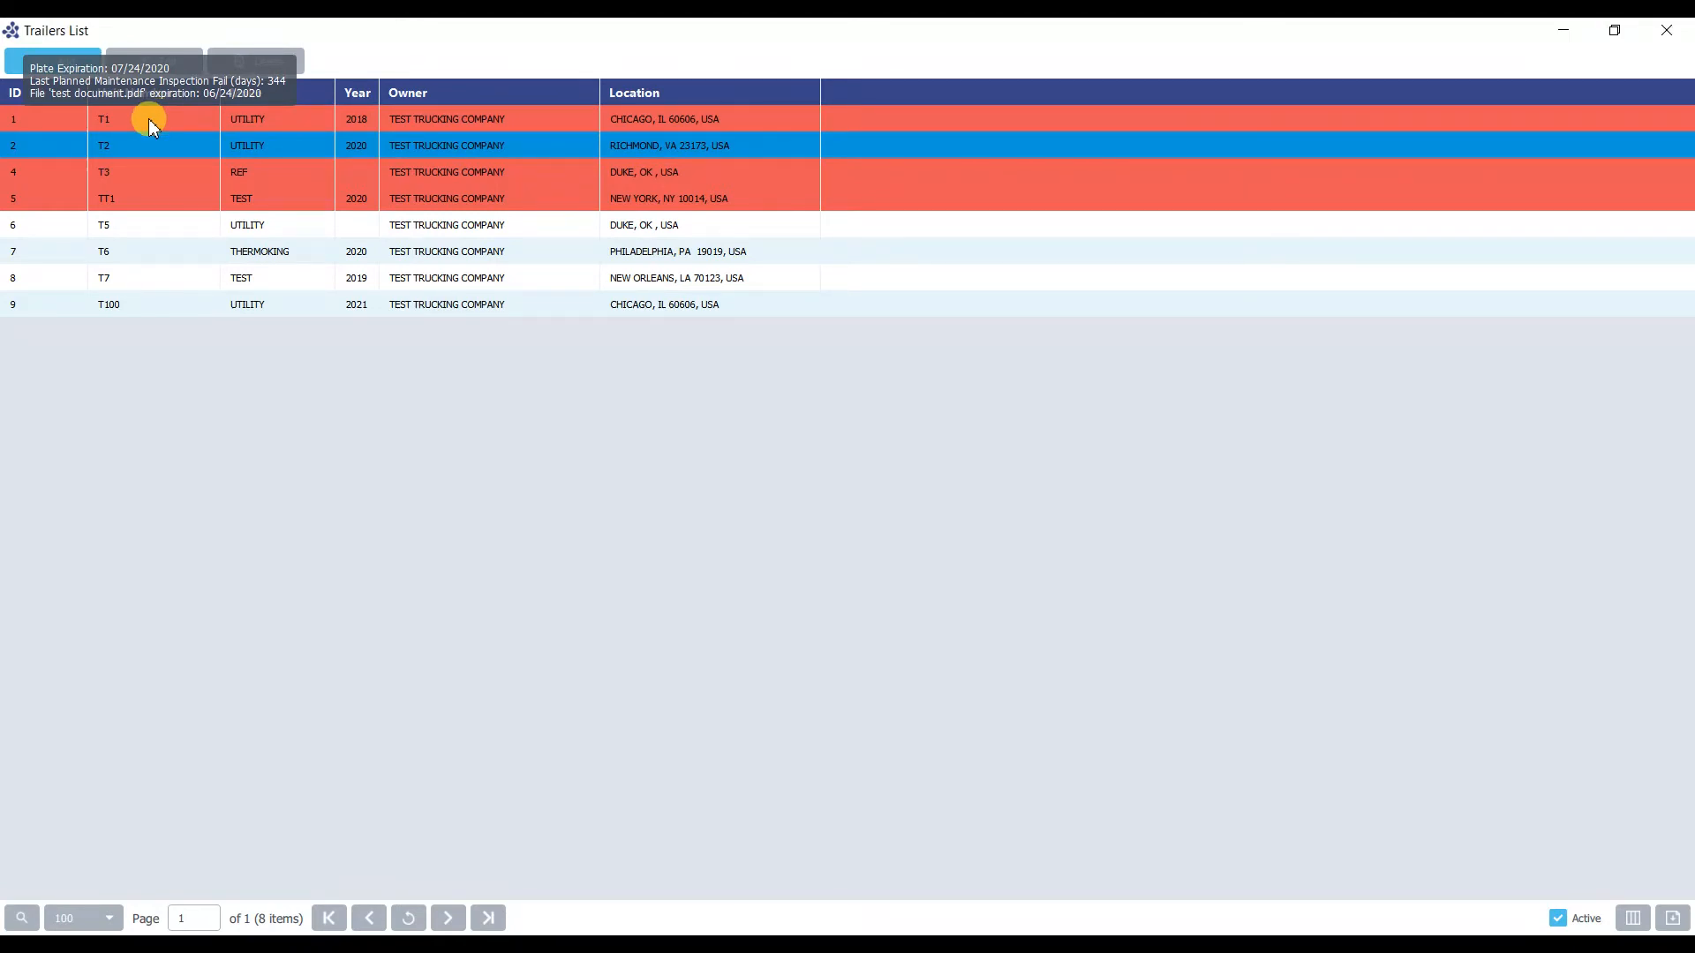
pyautogui.doubleClick(149, 119)
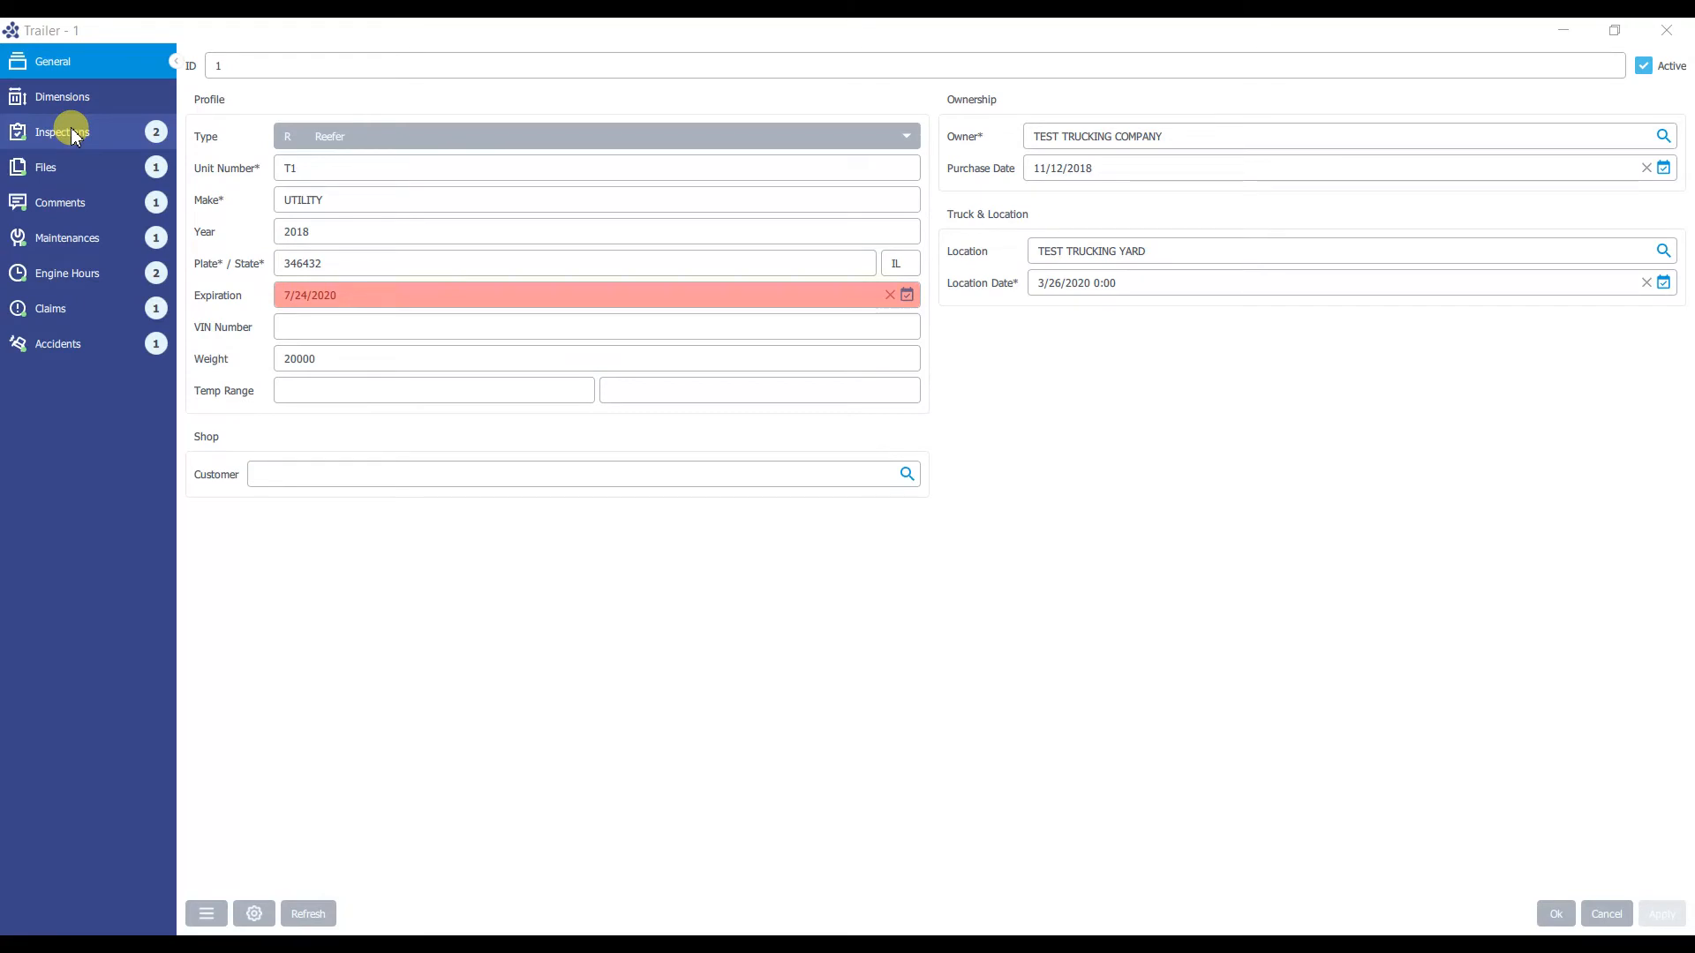
pyautogui.click(223, 923)
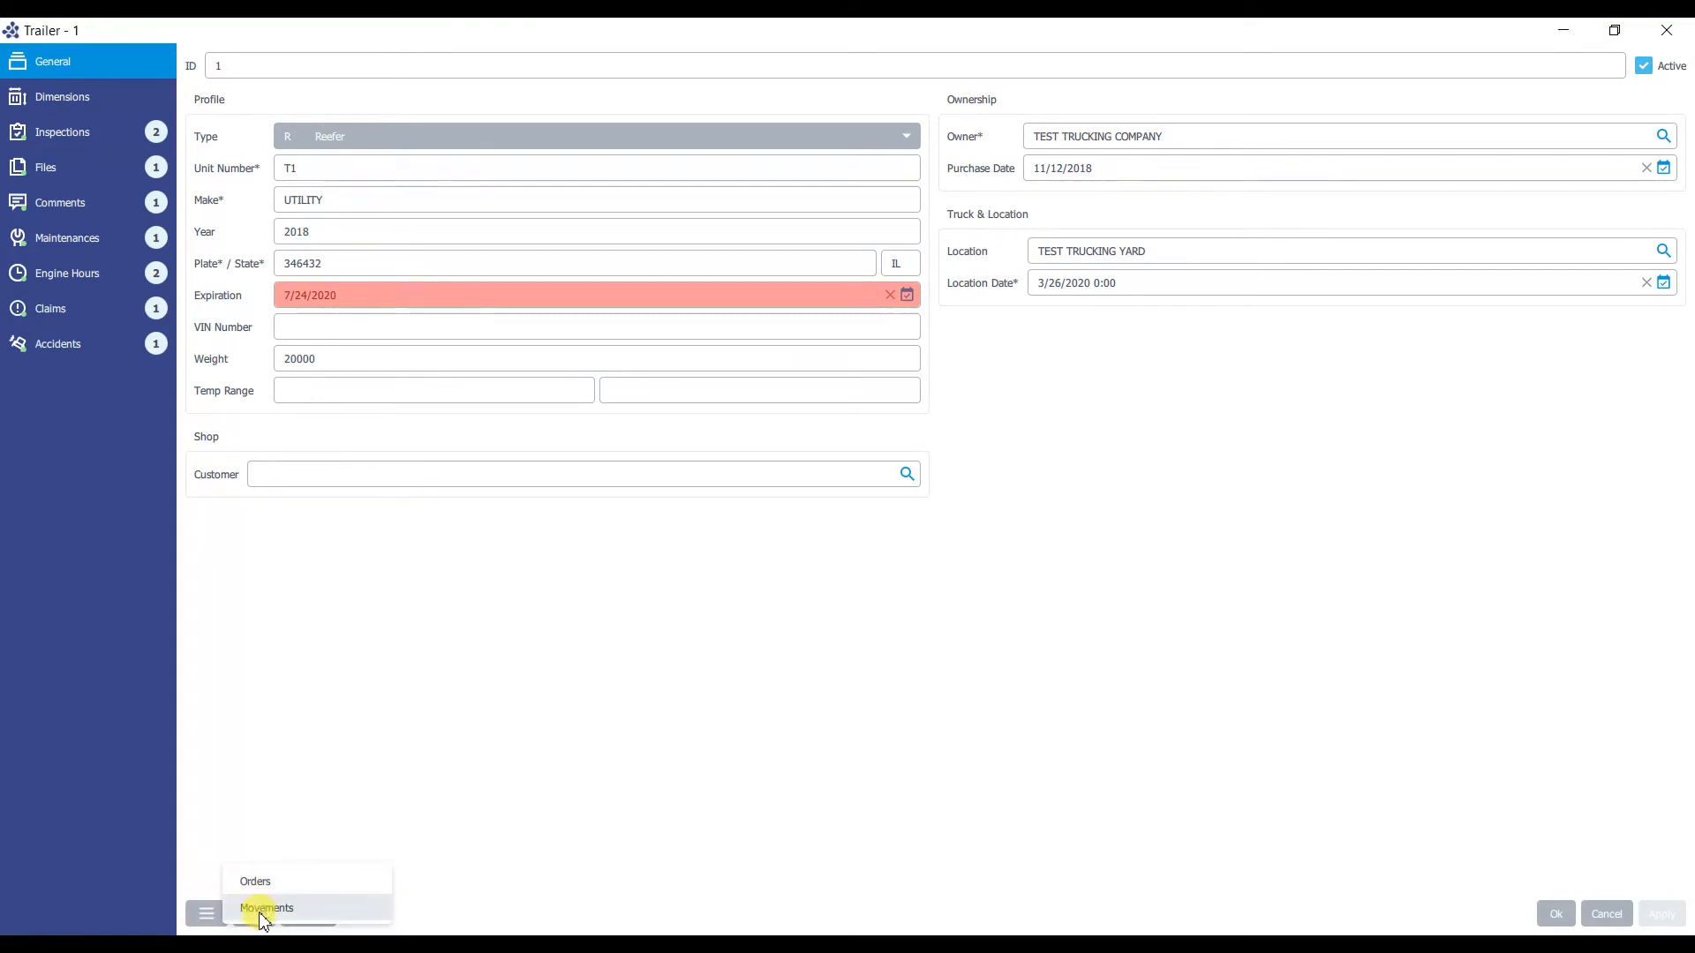
pyautogui.click(265, 881)
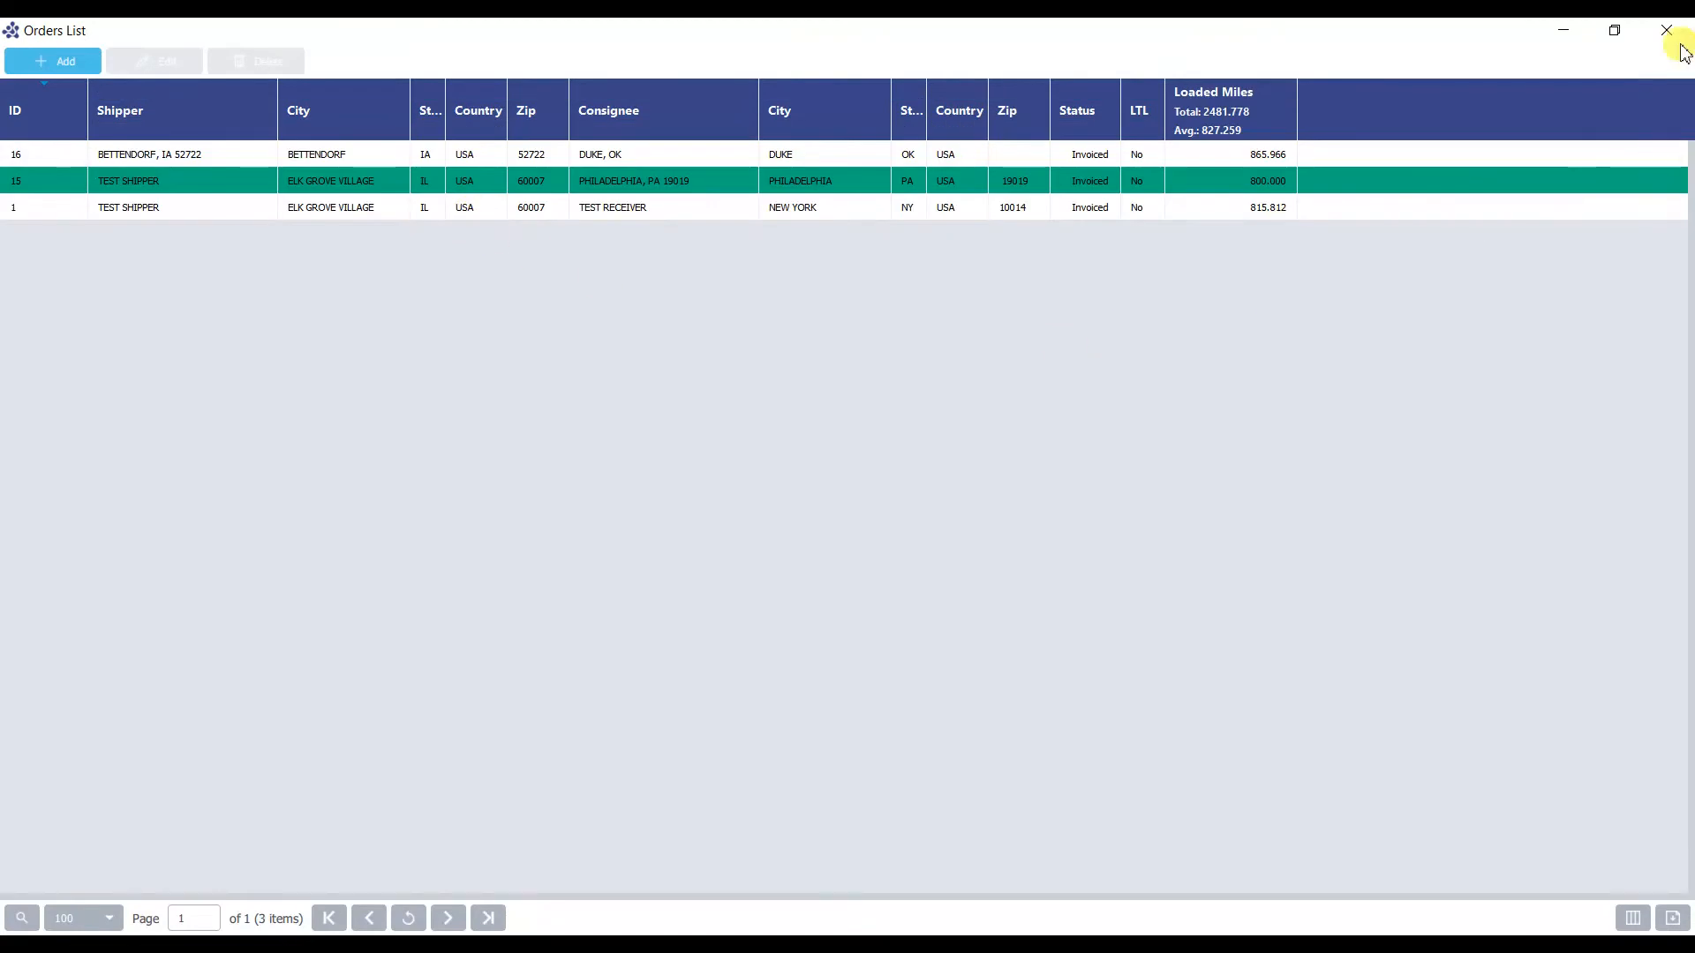
pyautogui.click(1666, 30)
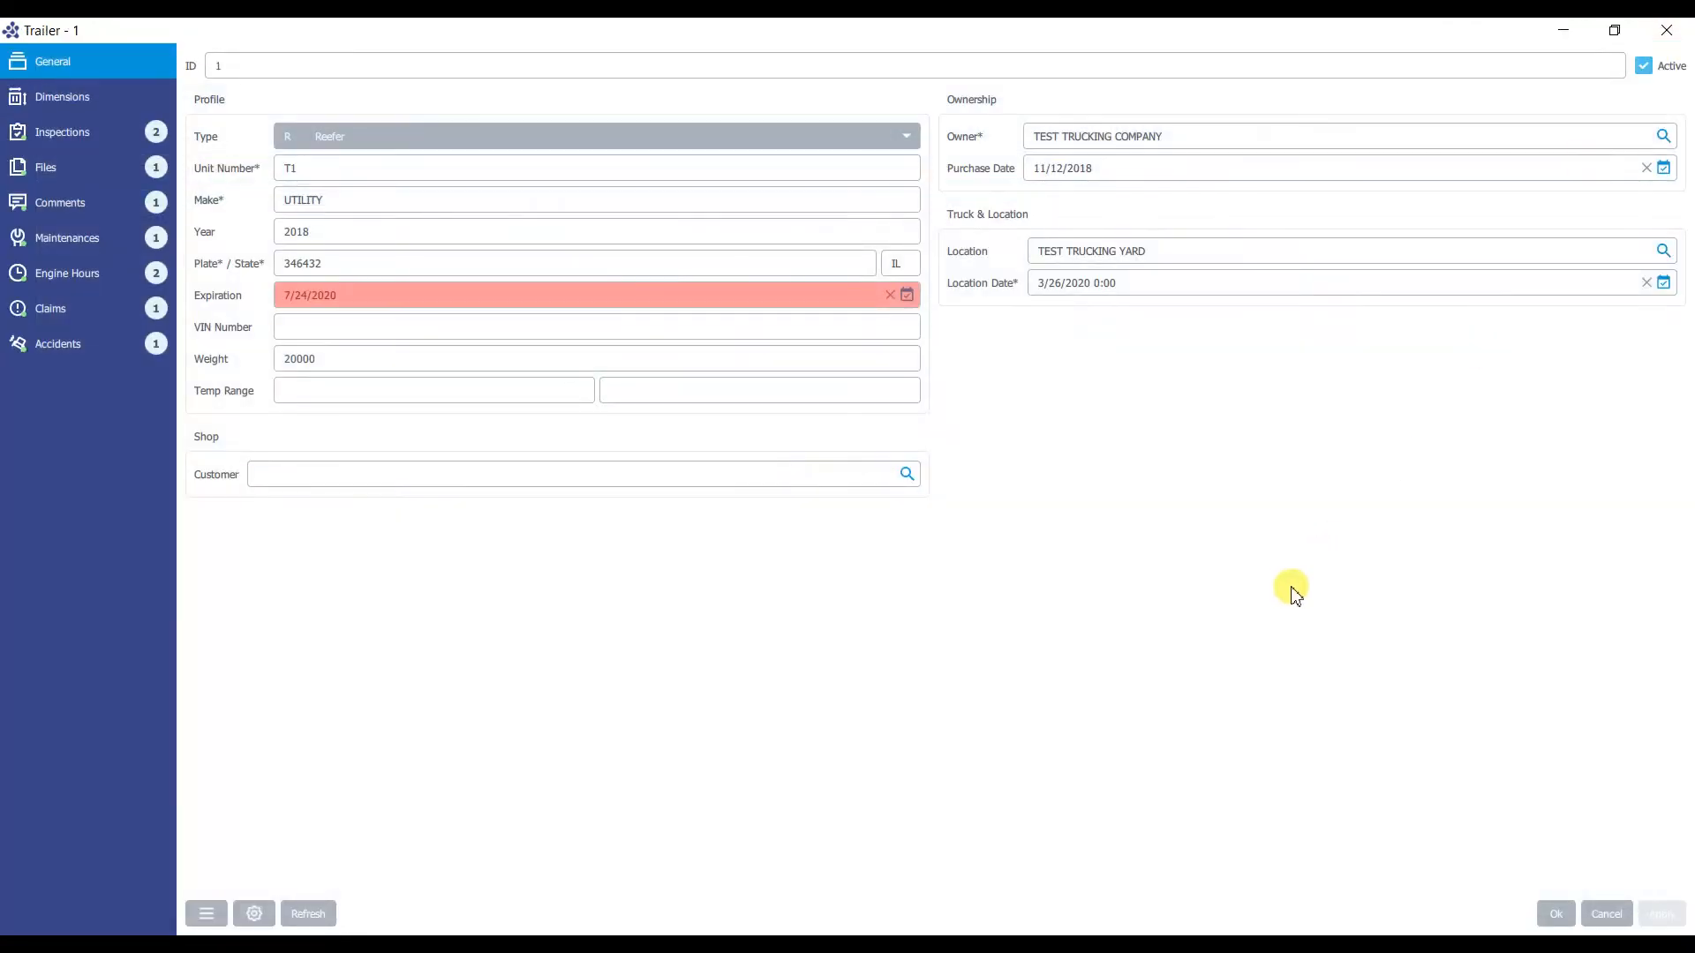
# Examine which fields and sections can be shown or required in the trailer form's settings
pyautogui.click(247, 916)
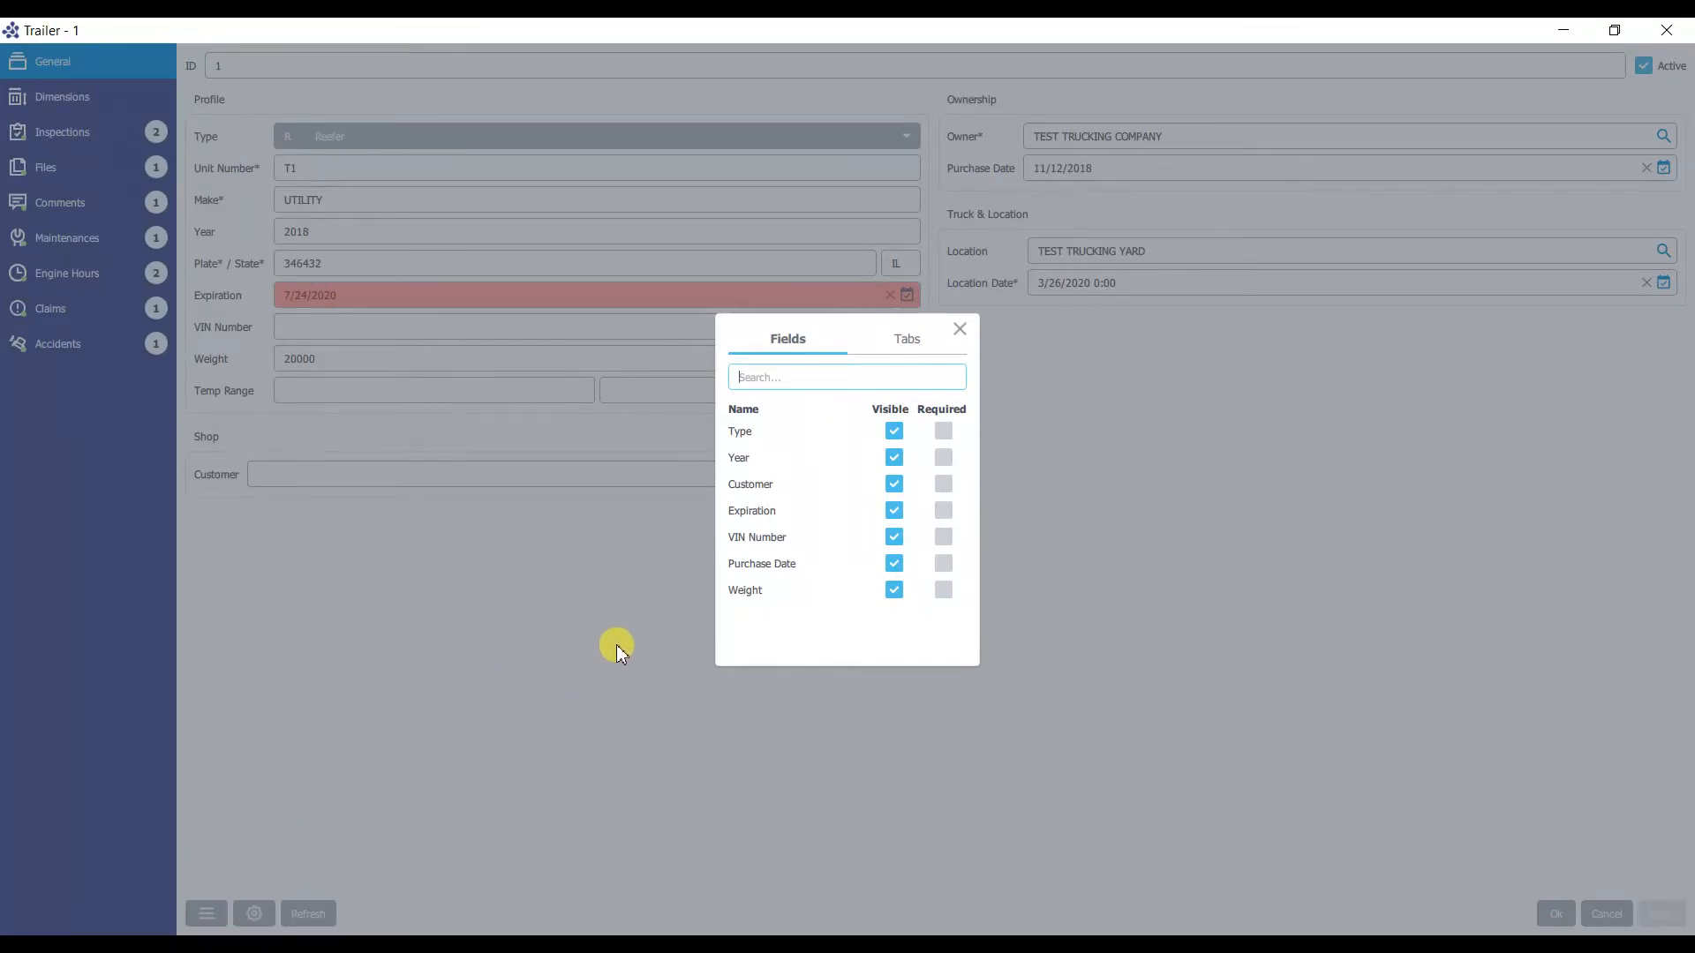
pyautogui.click(903, 344)
pyautogui.click(794, 348)
pyautogui.click(928, 344)
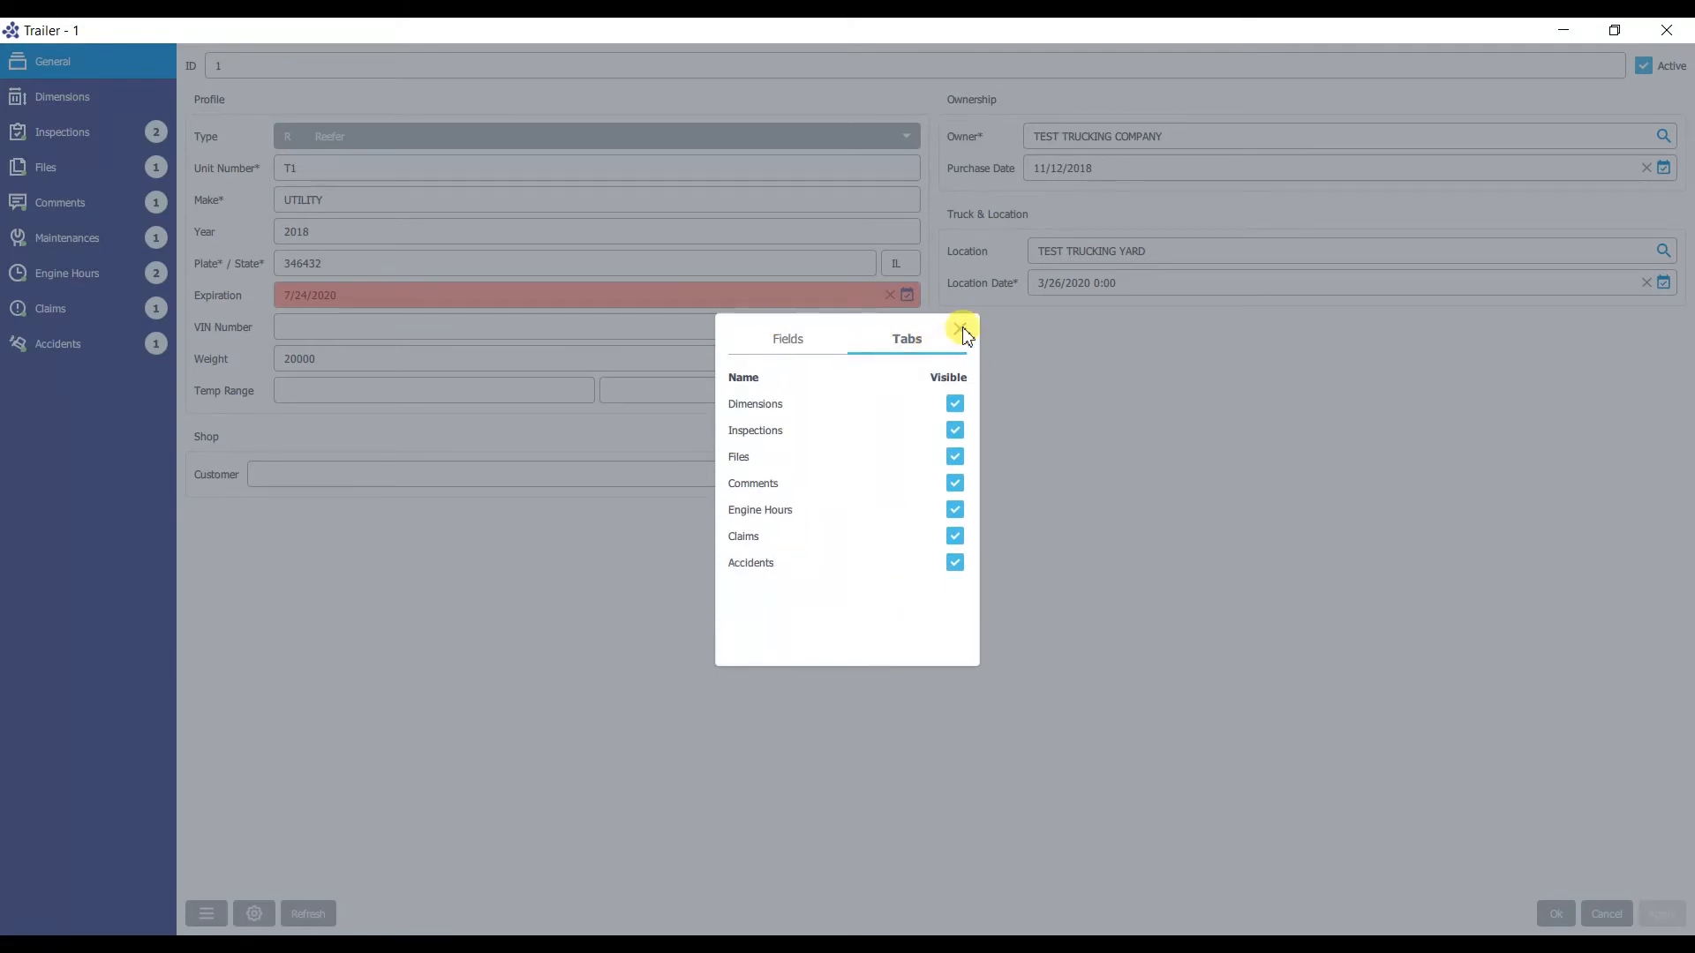
pyautogui.click(385, 662)
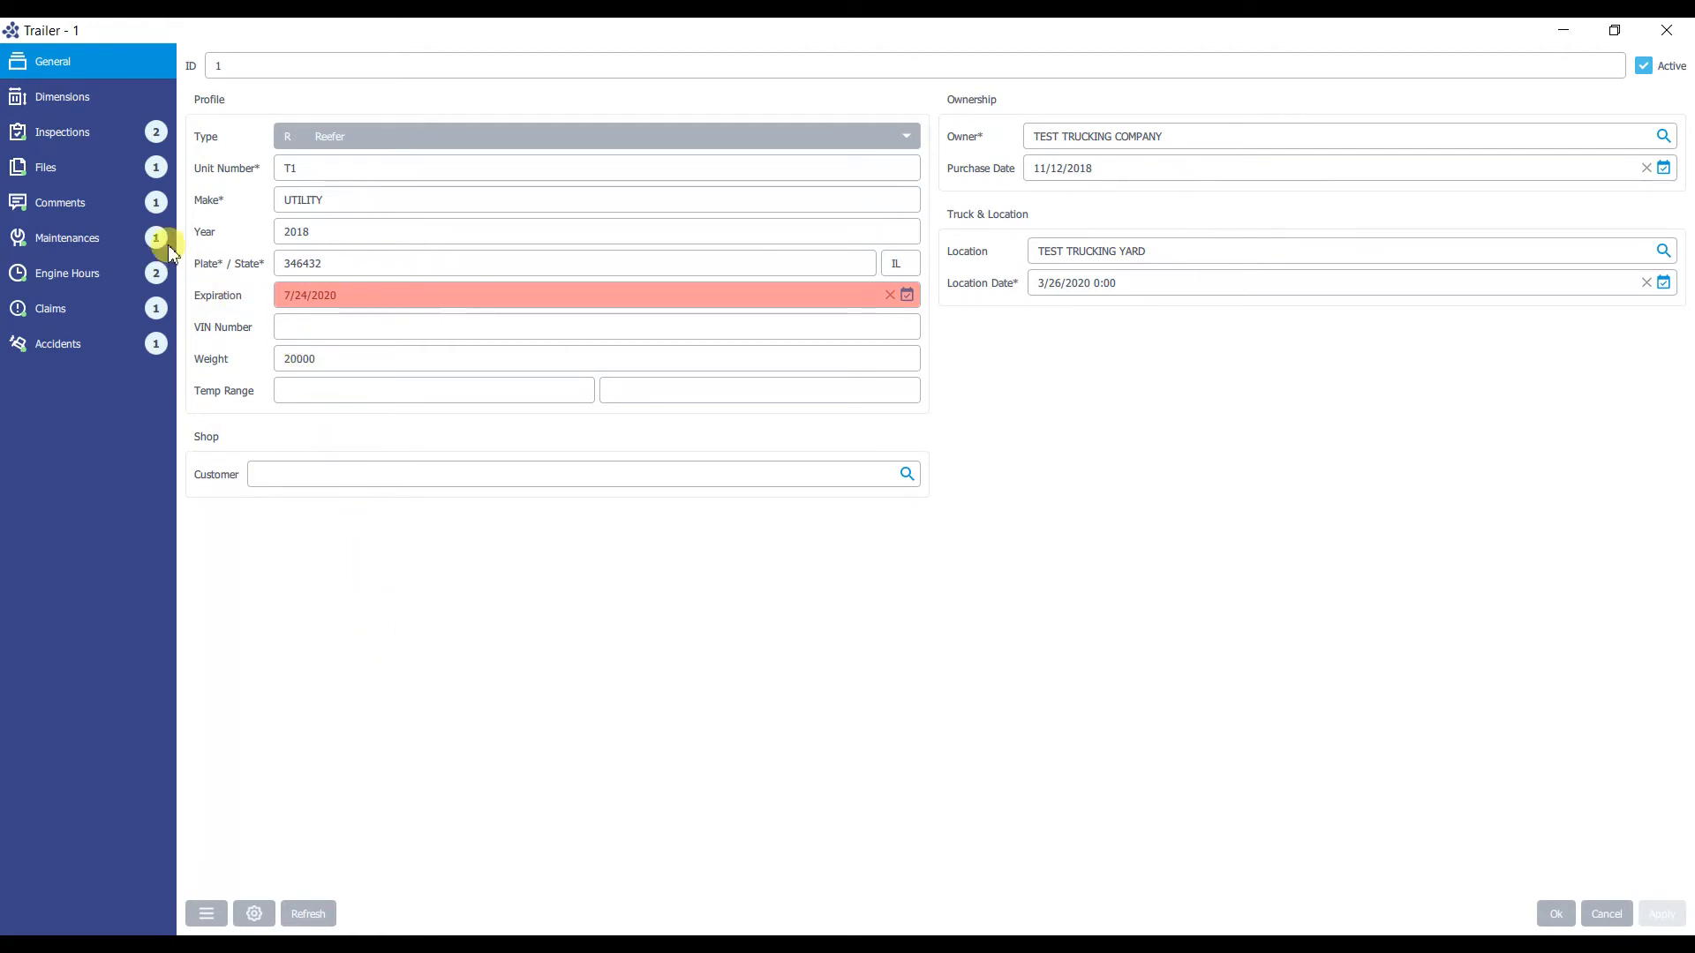
# Start a new inspection record for the trailer and attach testdocument.pdf from the Downloads folder
pyautogui.click(97, 135)
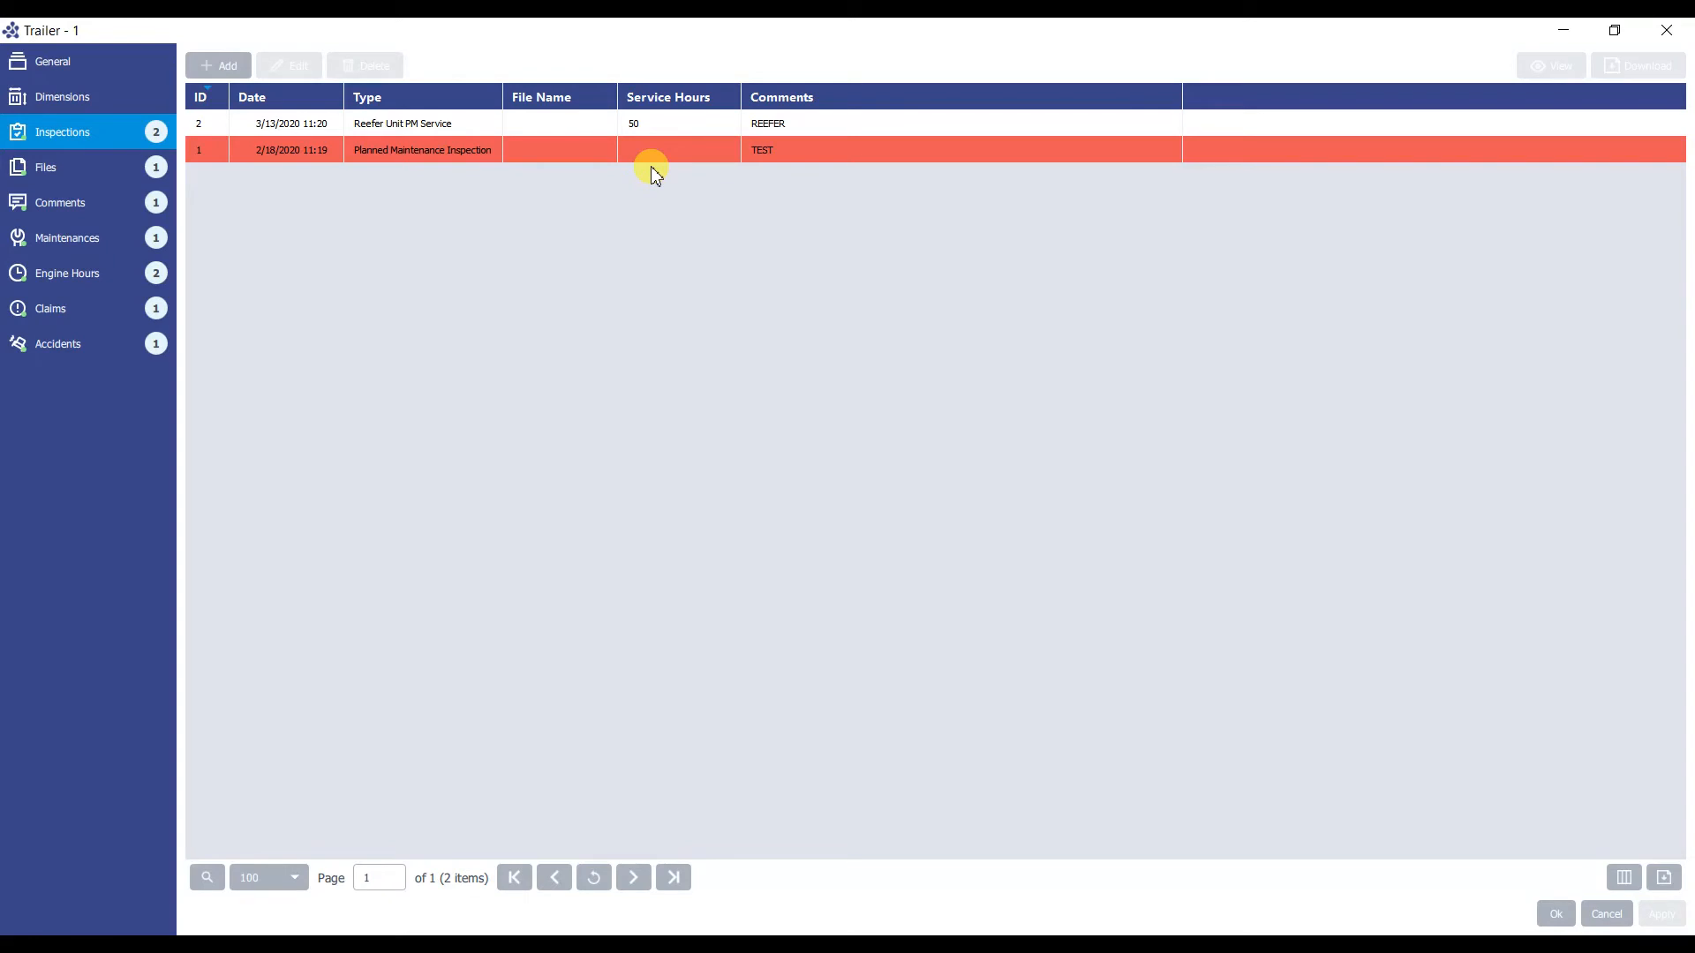
pyautogui.click(450, 124)
pyautogui.click(218, 66)
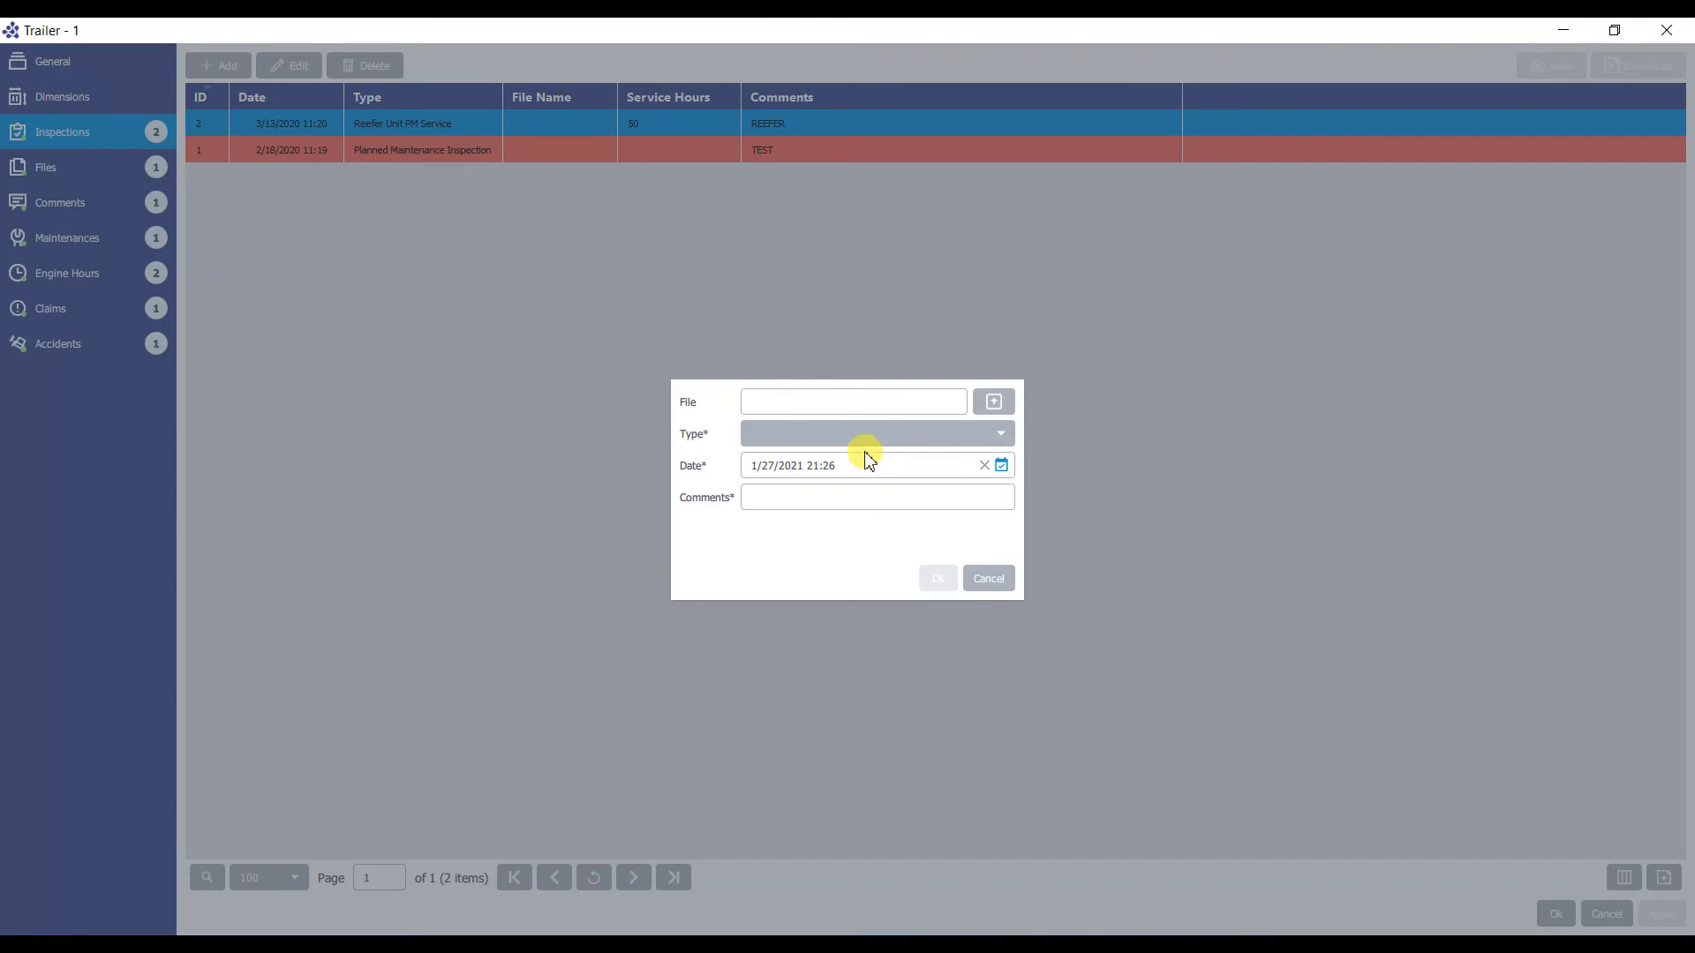
pyautogui.click(990, 412)
pyautogui.click(381, 234)
pyautogui.click(623, 542)
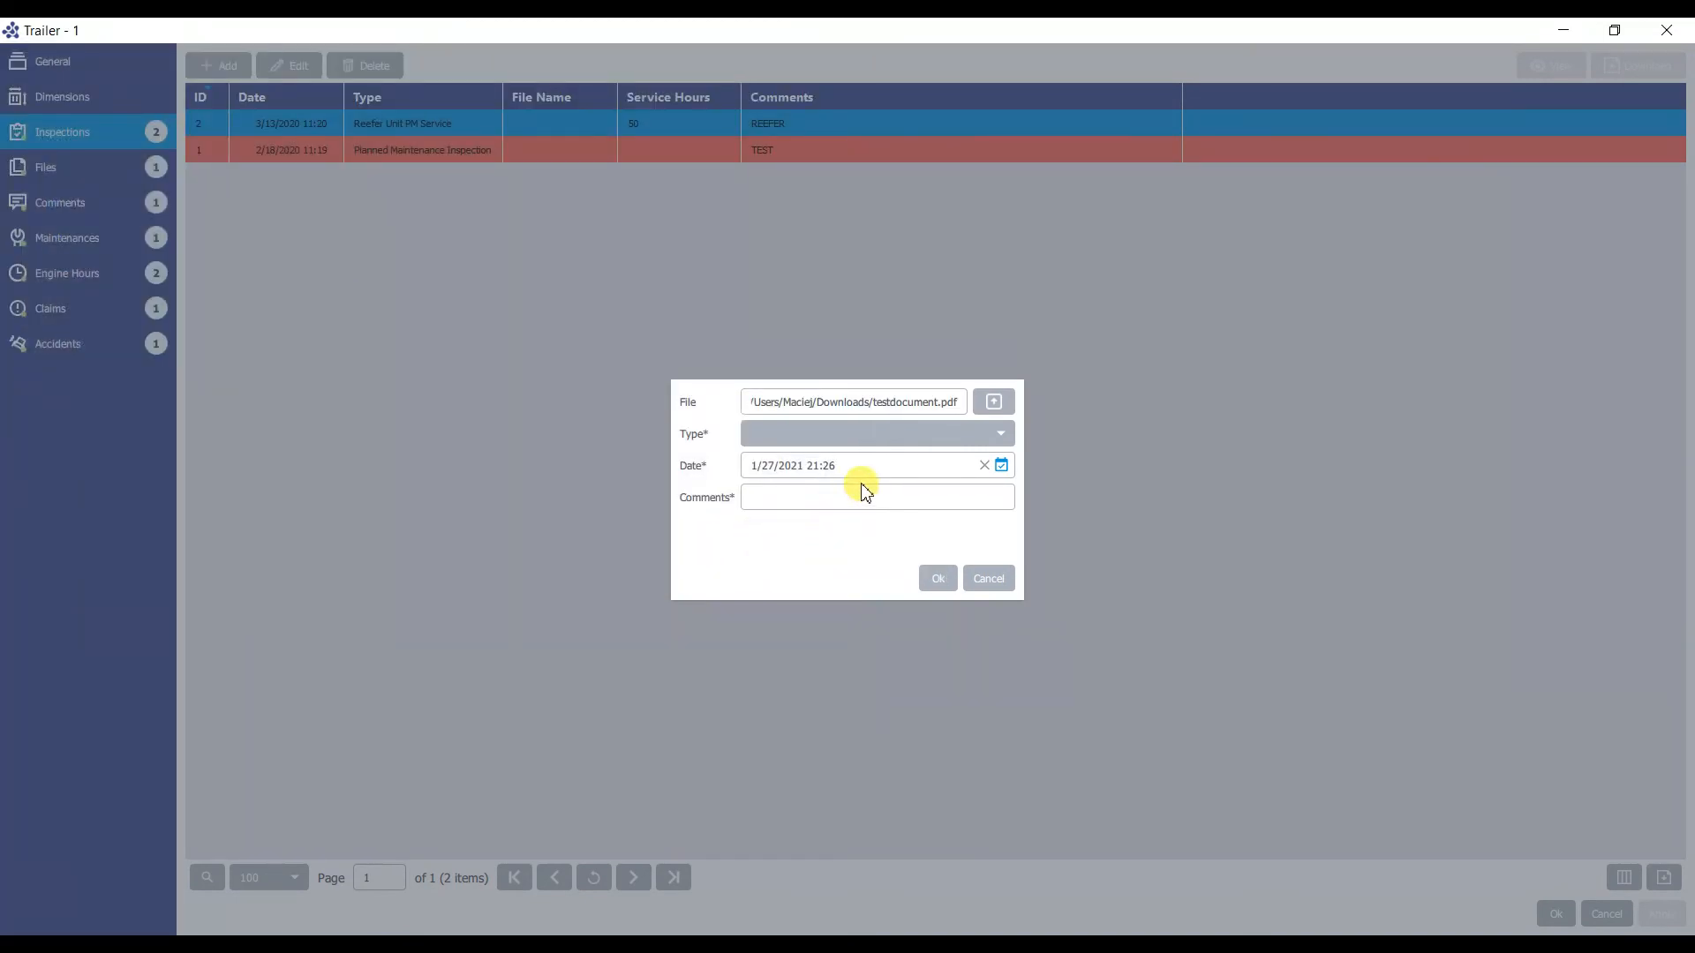
# Set the new inspection's type to Reefer Unit PM Service and its service hours to 1000
pyautogui.click(834, 432)
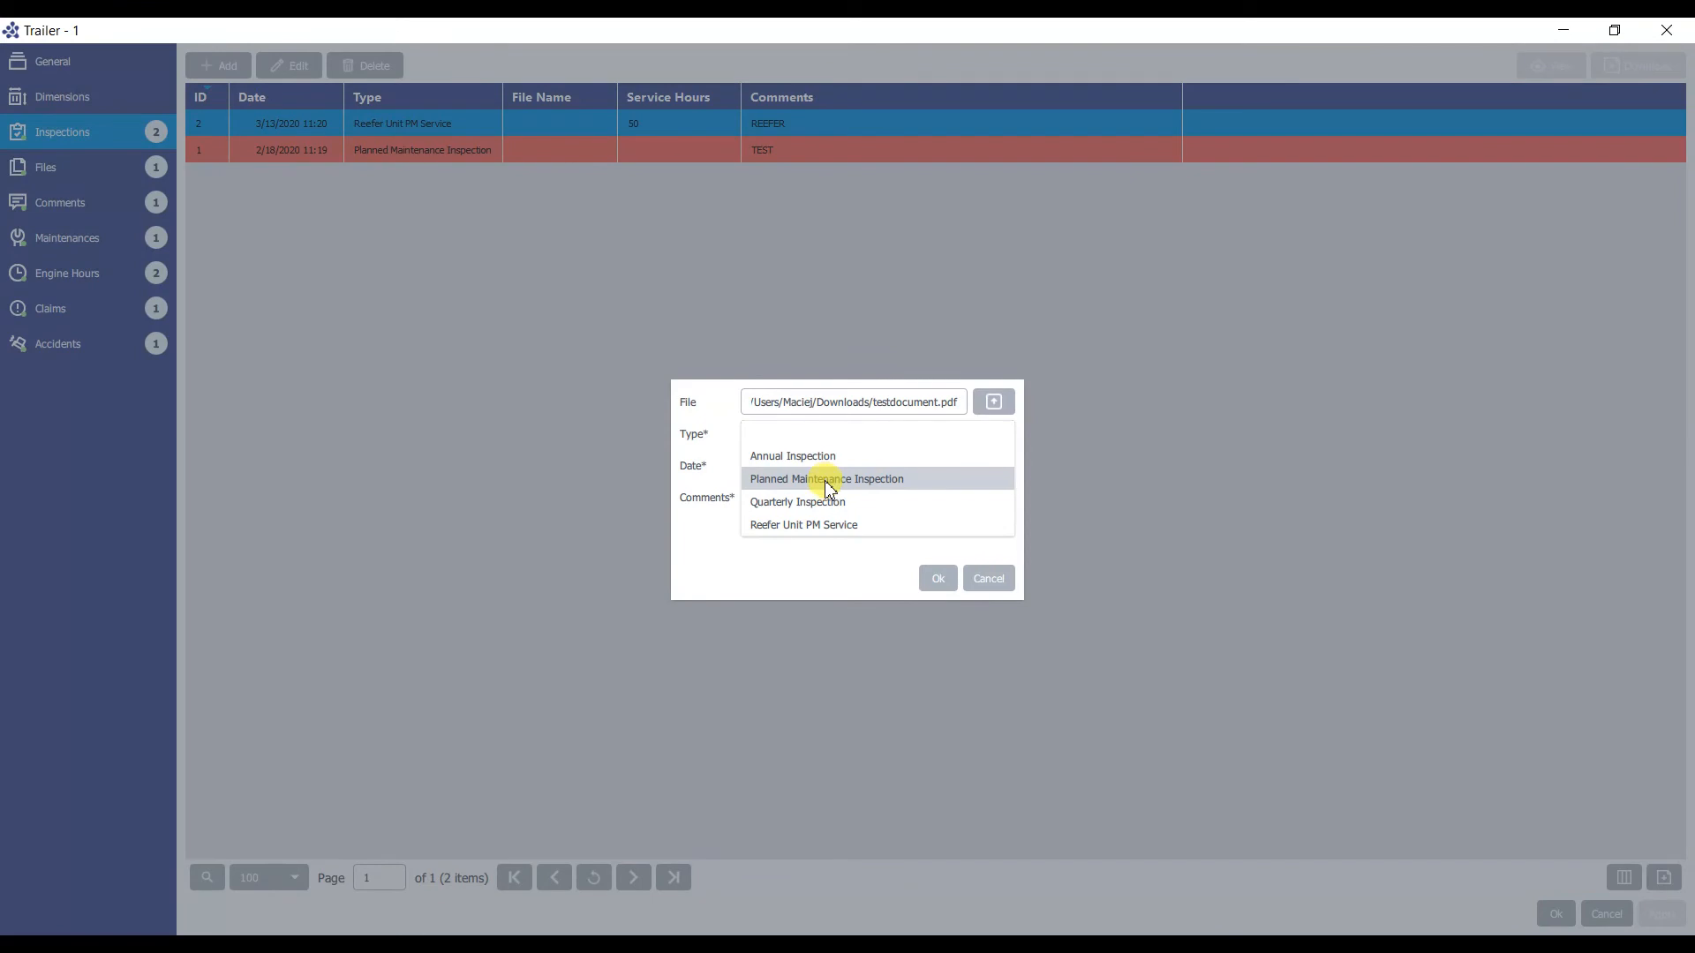
pyautogui.click(855, 530)
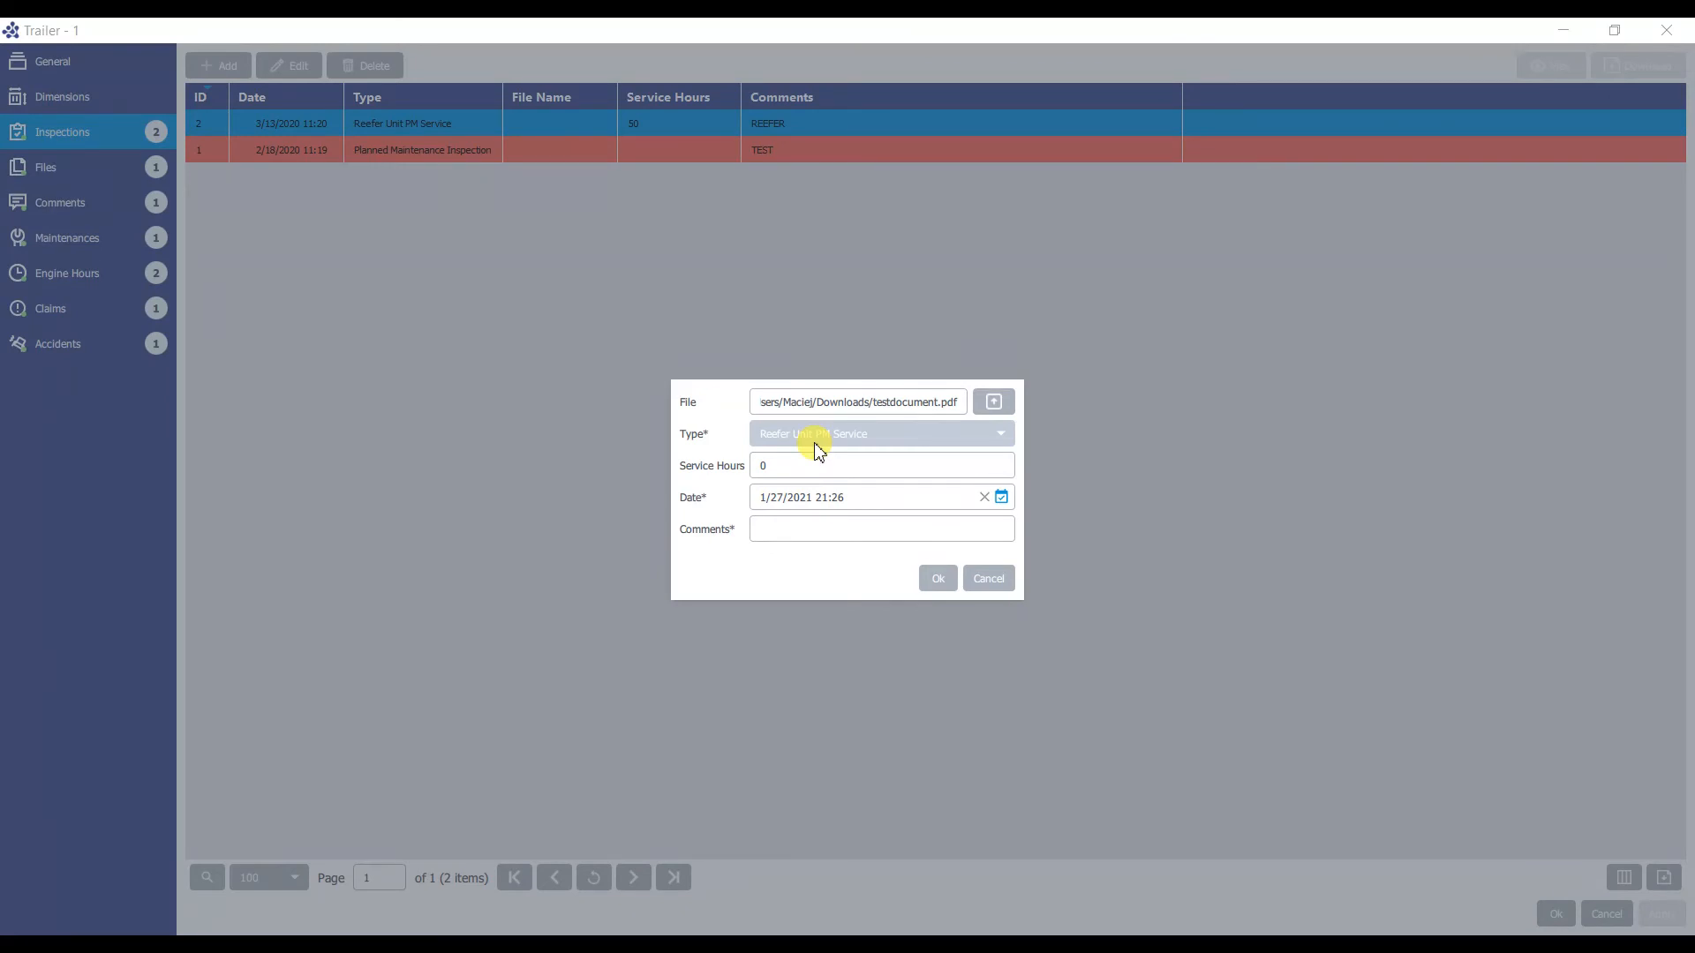
pyautogui.click(728, 469)
pyautogui.write('1000')
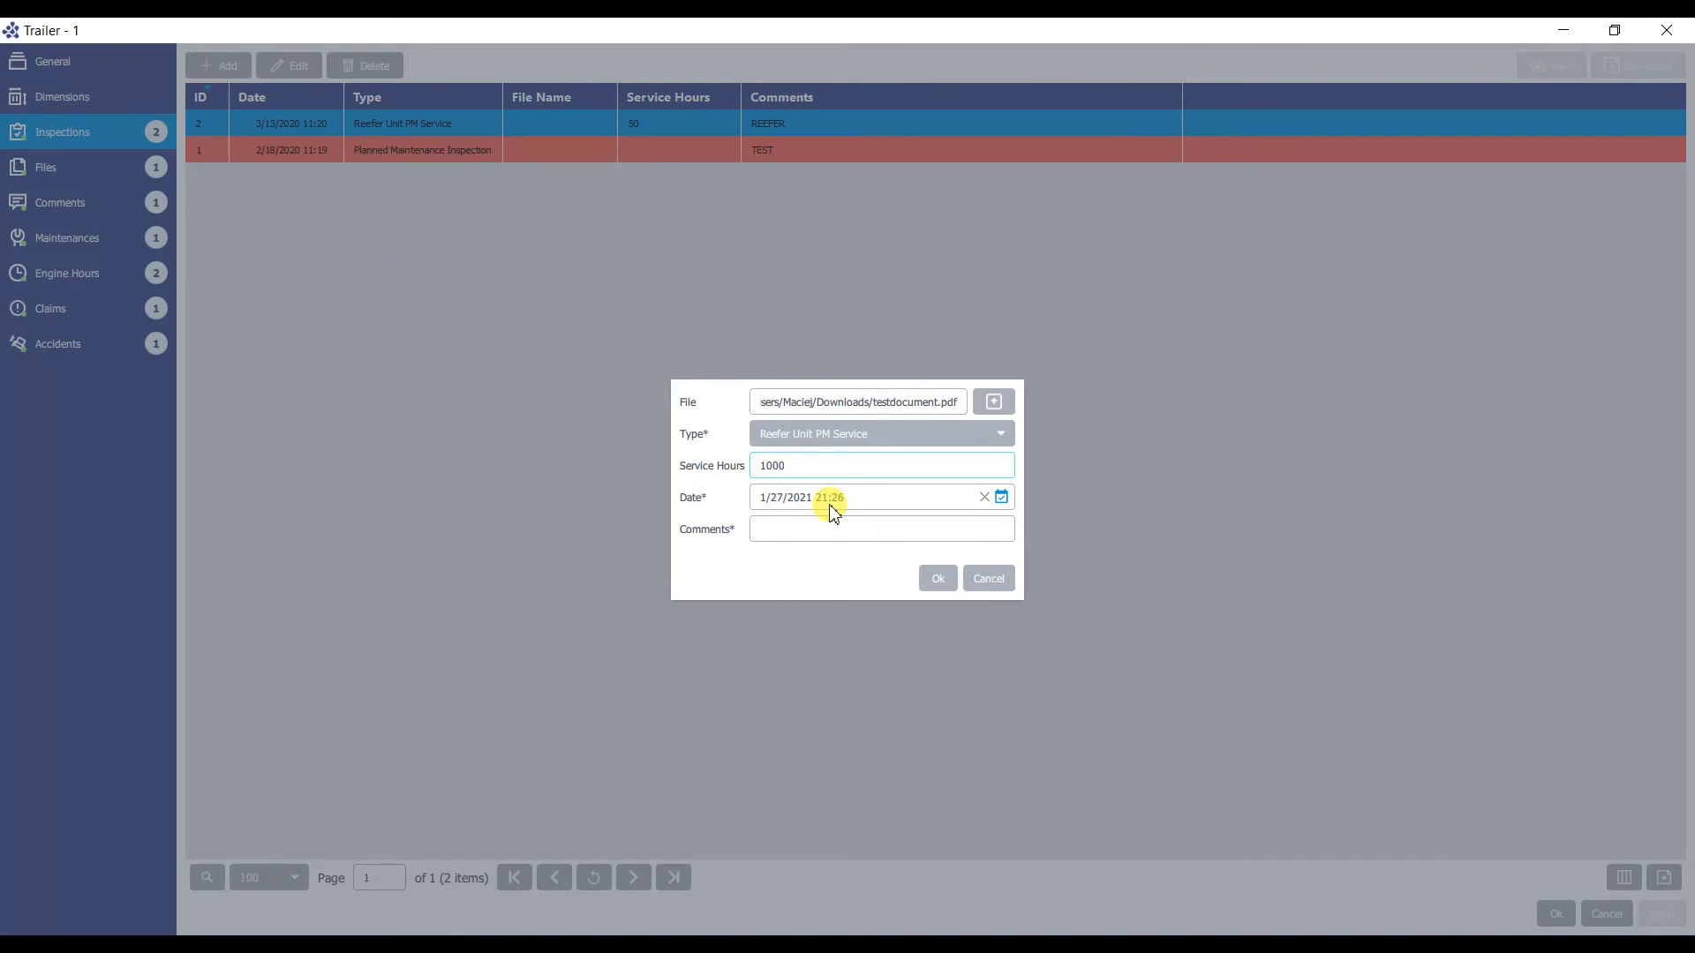
# Date the inspection 1/25/2021, enter the comment PASSED and save the inspection
pyautogui.click(1001, 497)
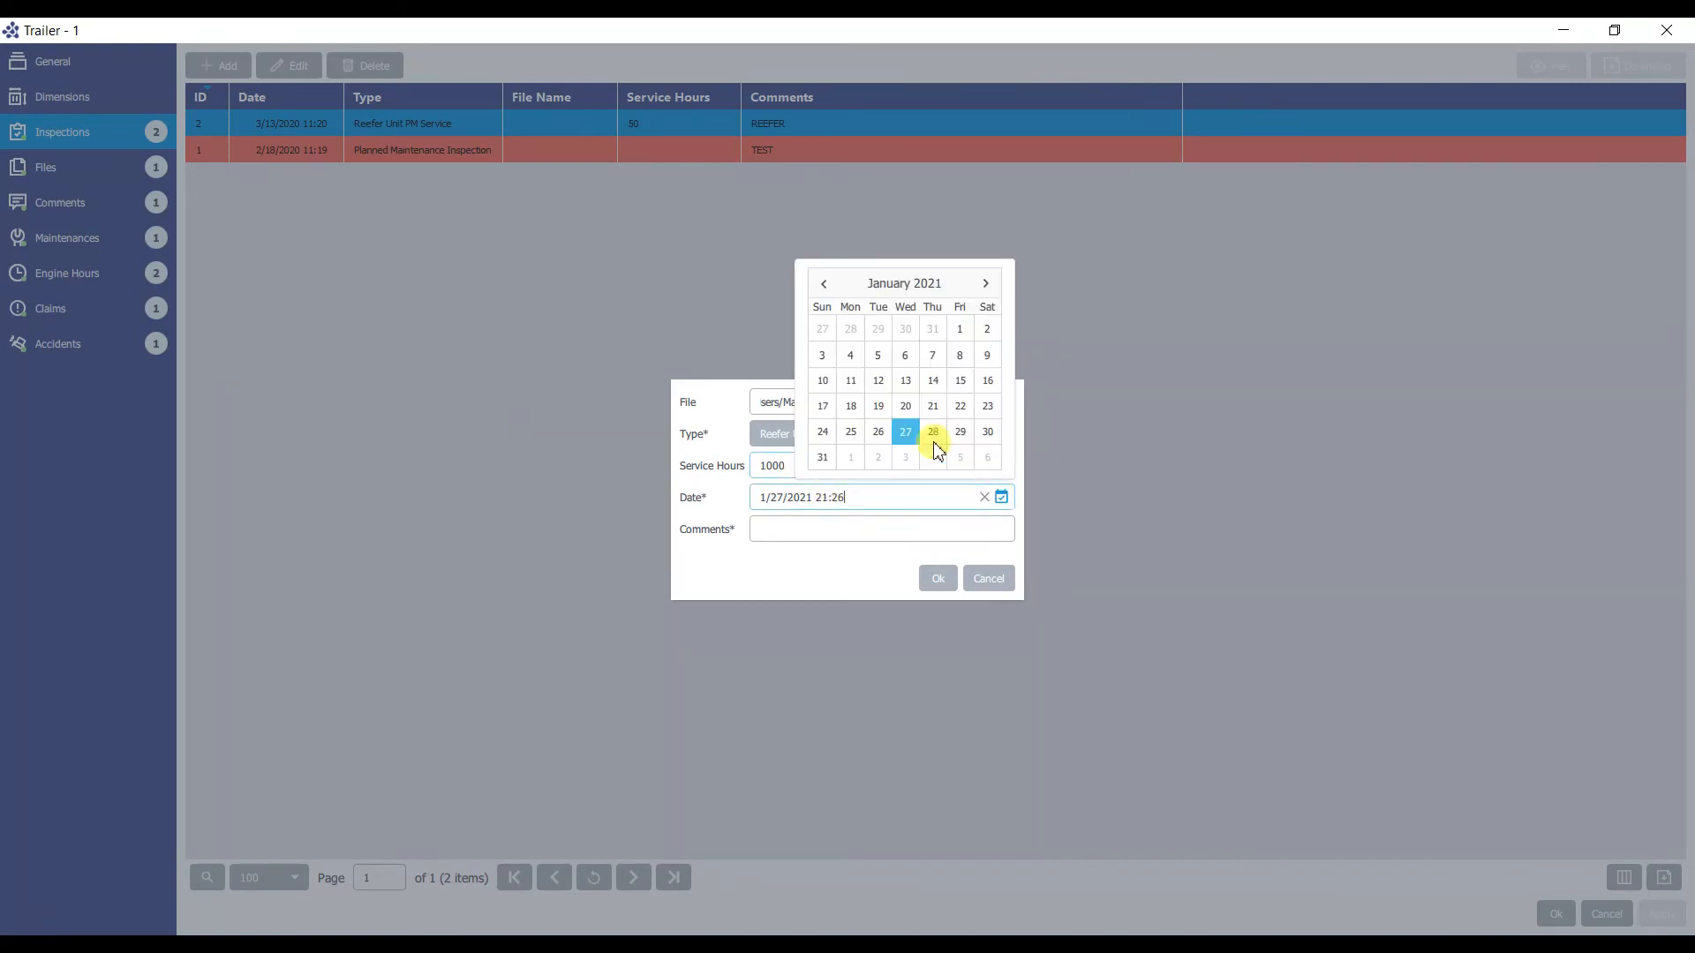
pyautogui.click(851, 431)
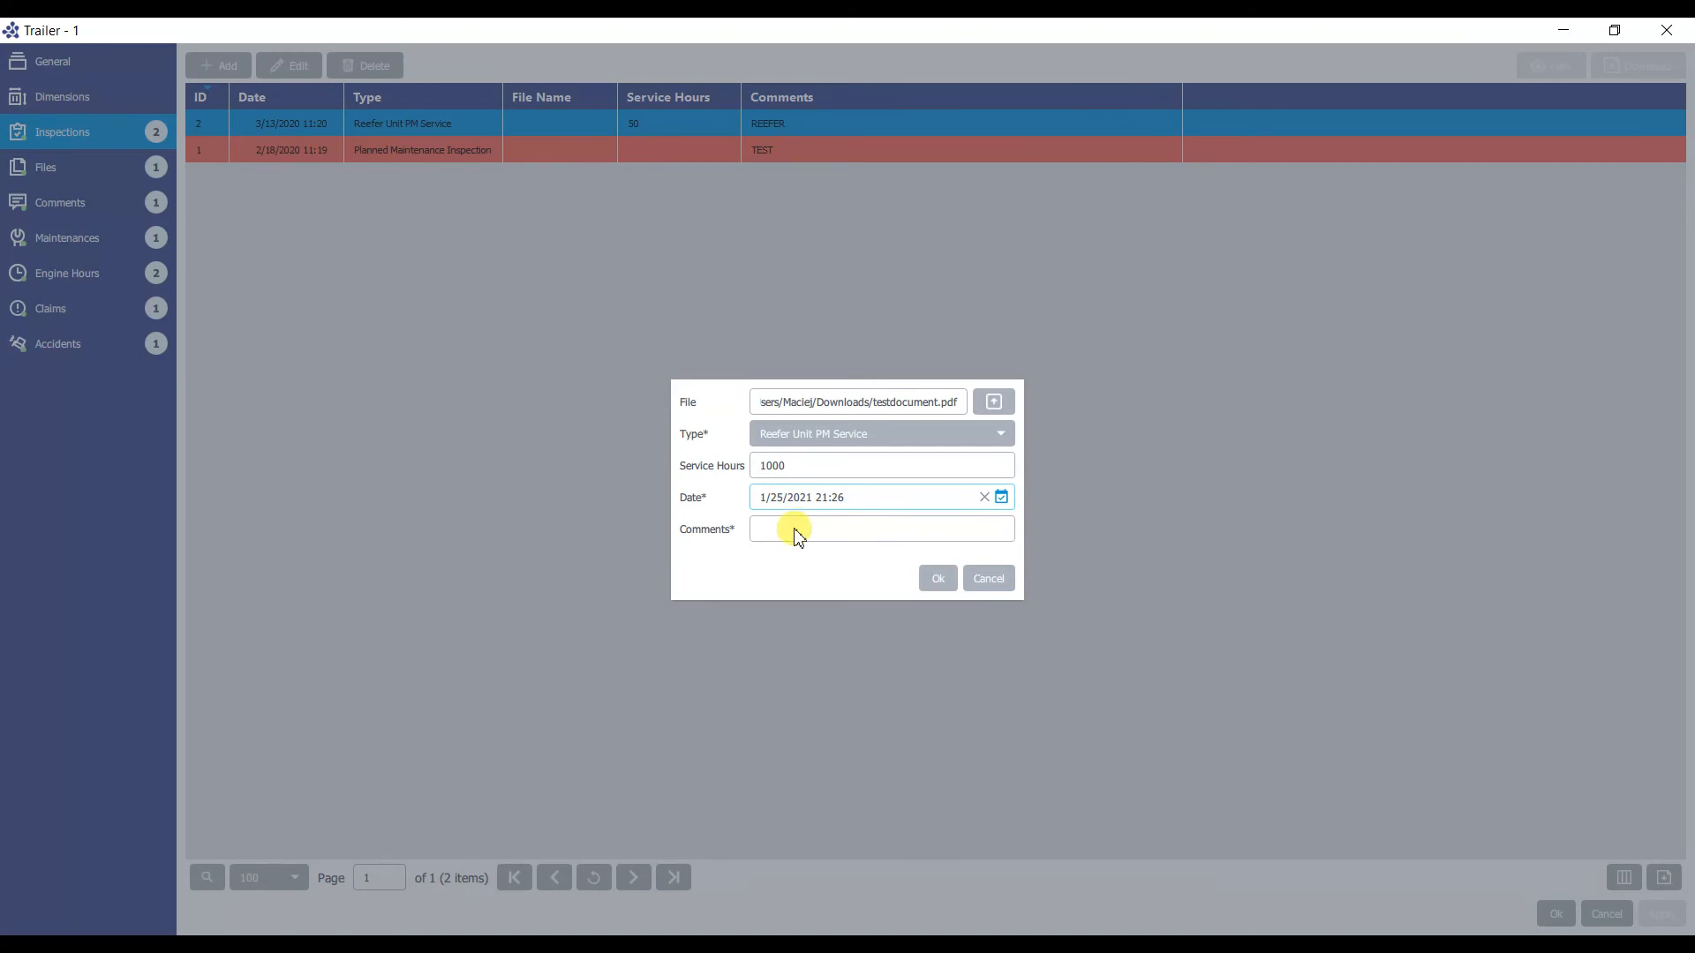
pyautogui.write('PASSED')
pyautogui.click(941, 581)
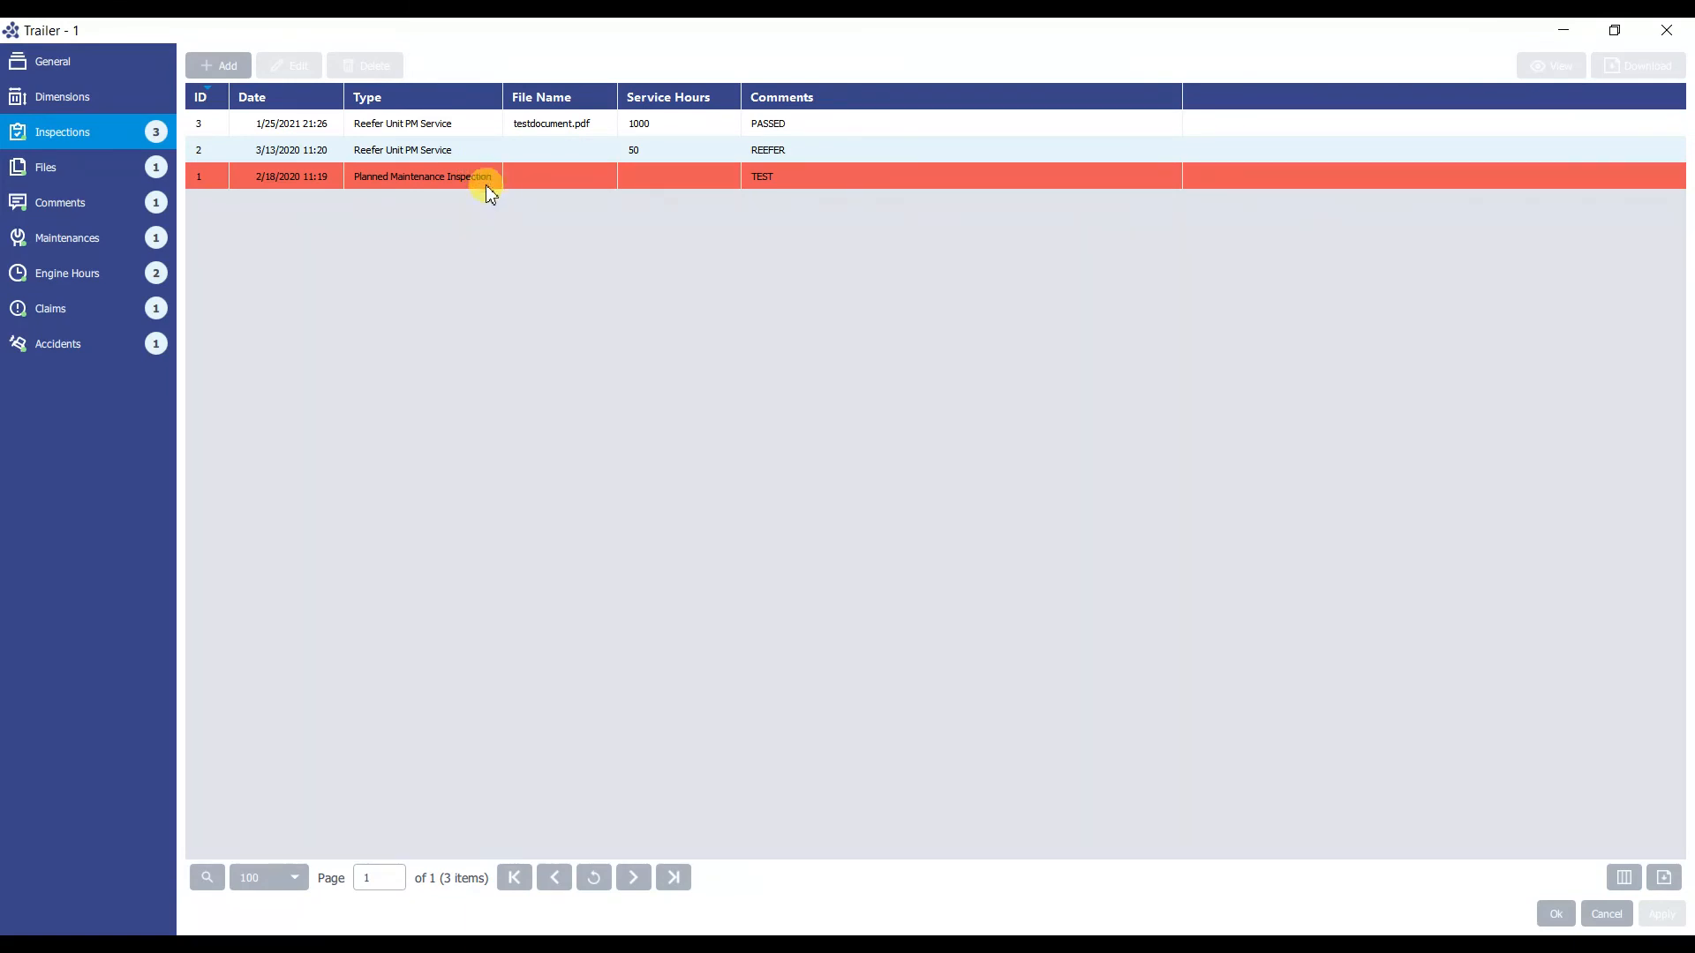
# Review the trailer's files, comments, claims, accidents and engine hours records
pyautogui.click(127, 173)
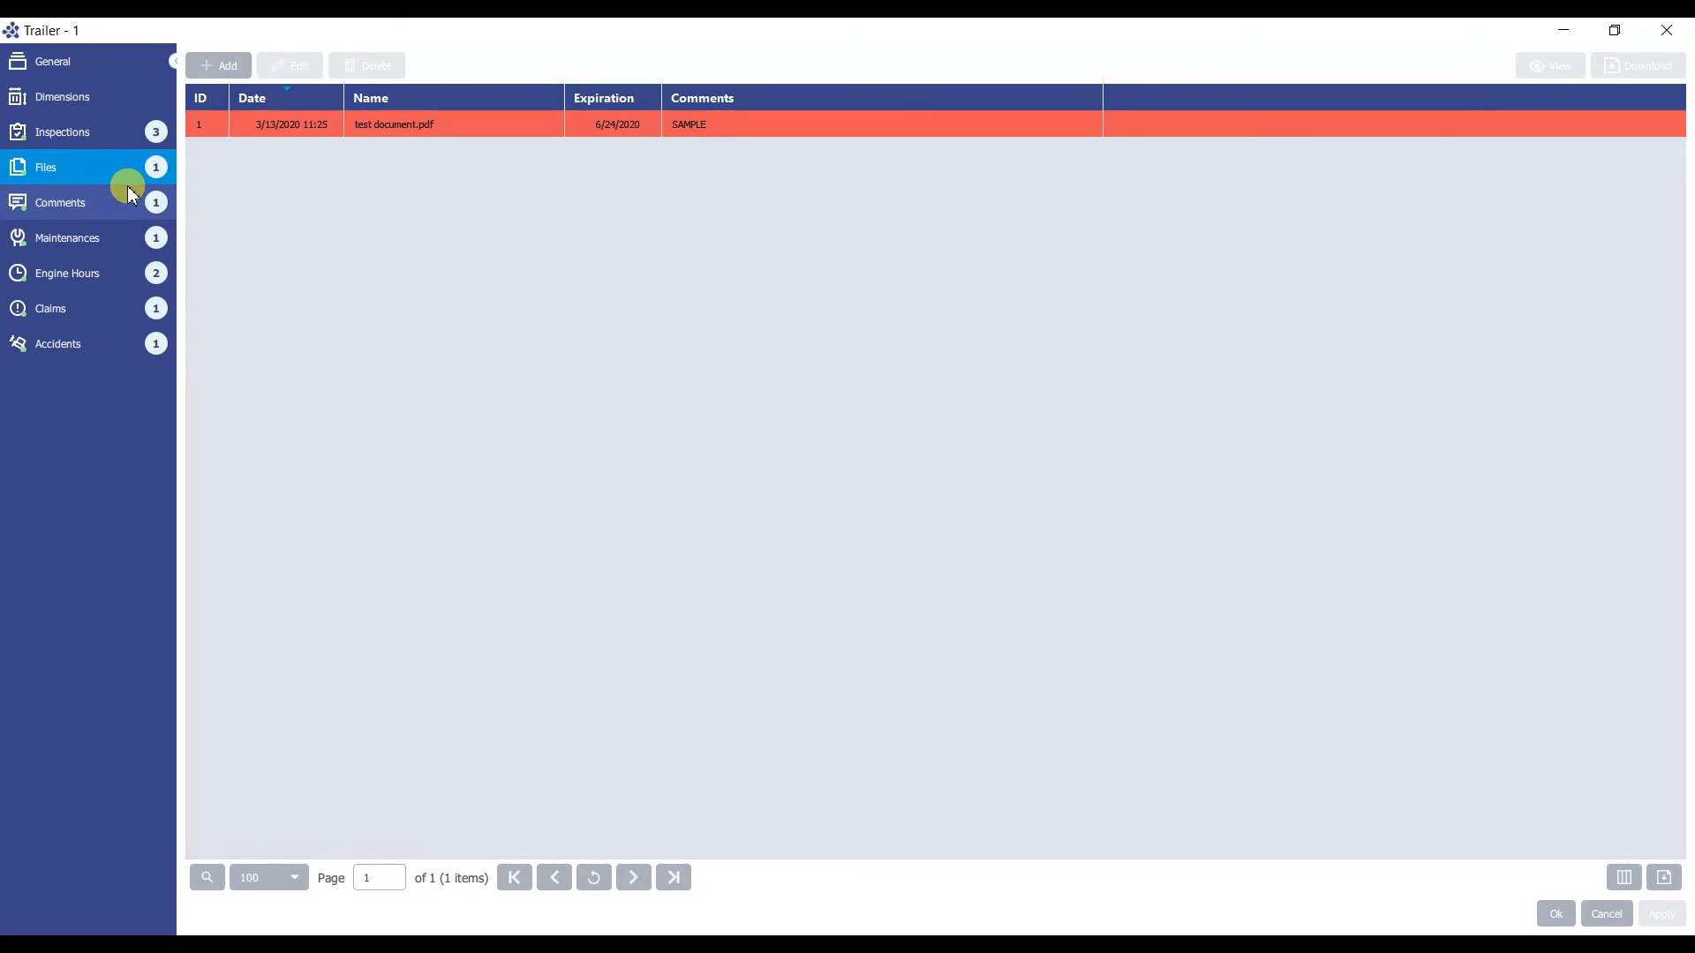
pyautogui.click(129, 195)
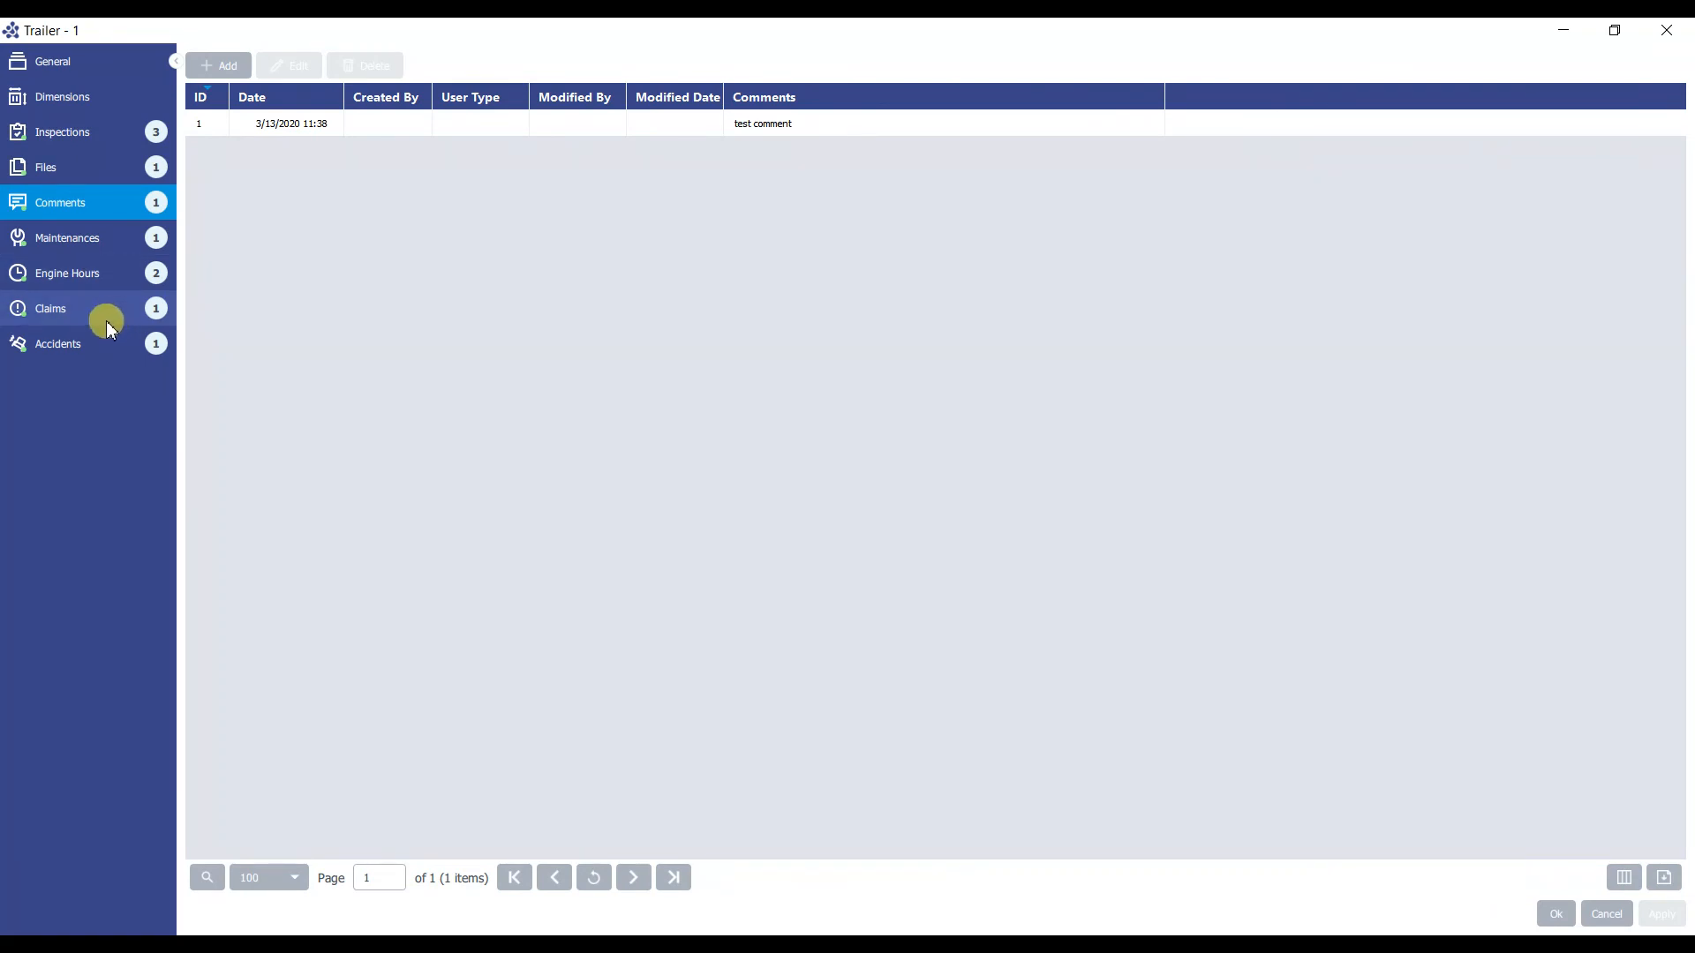
pyautogui.click(70, 315)
pyautogui.click(67, 349)
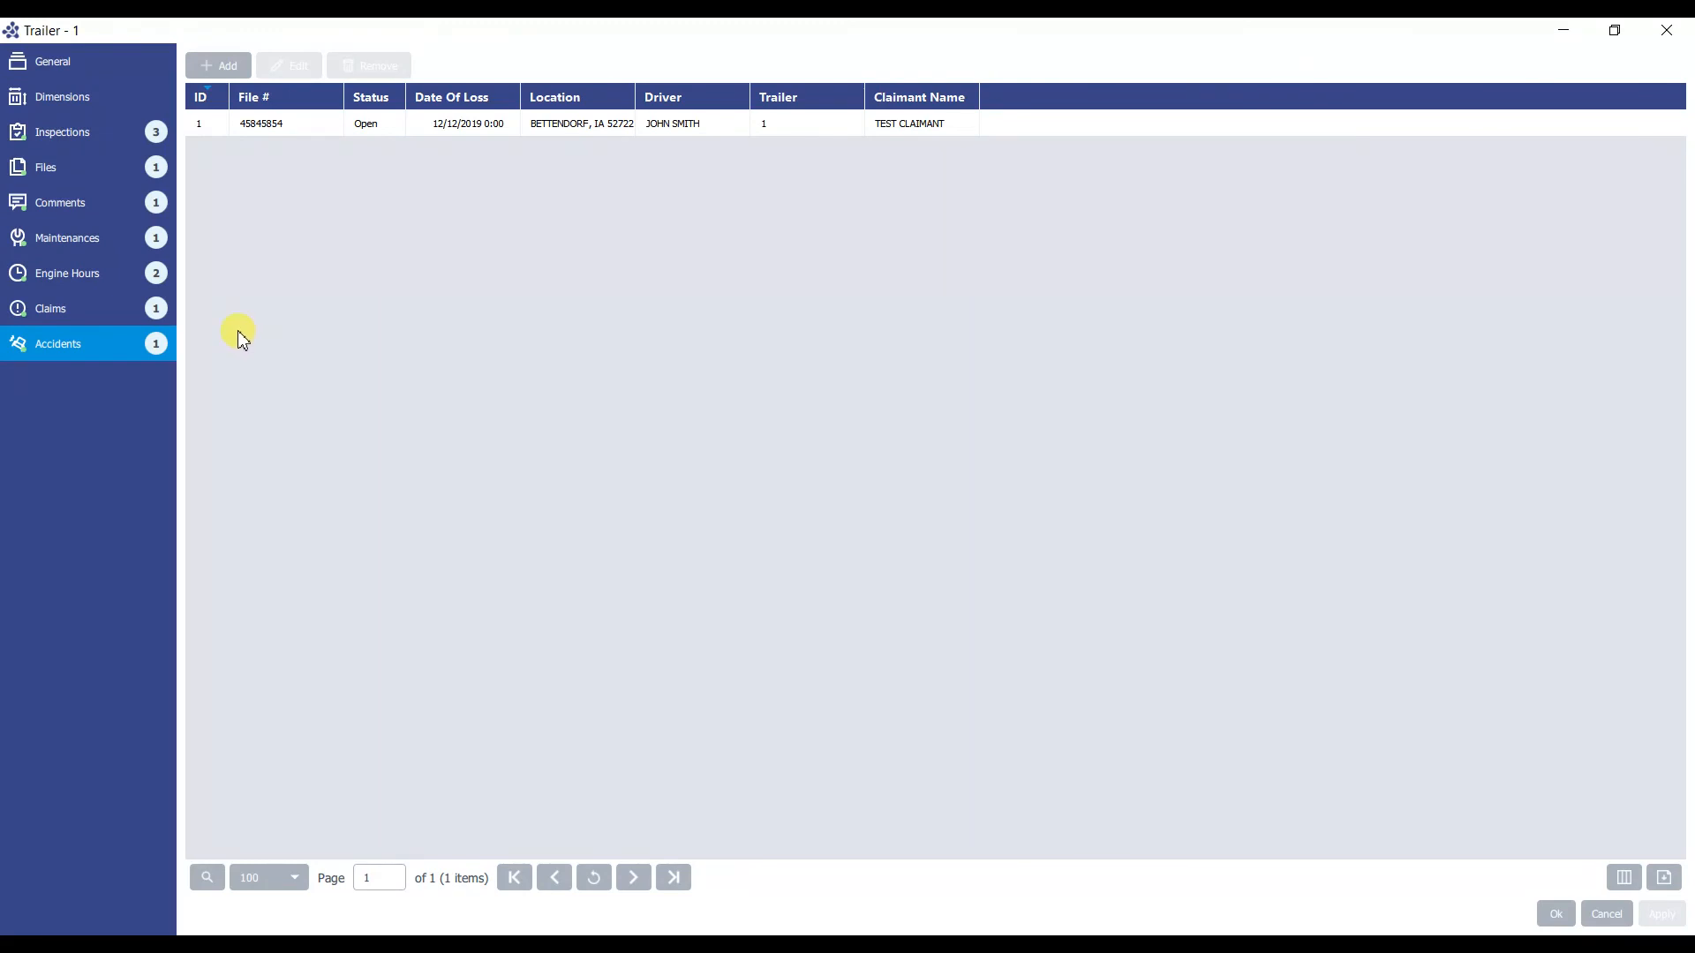
pyautogui.click(105, 279)
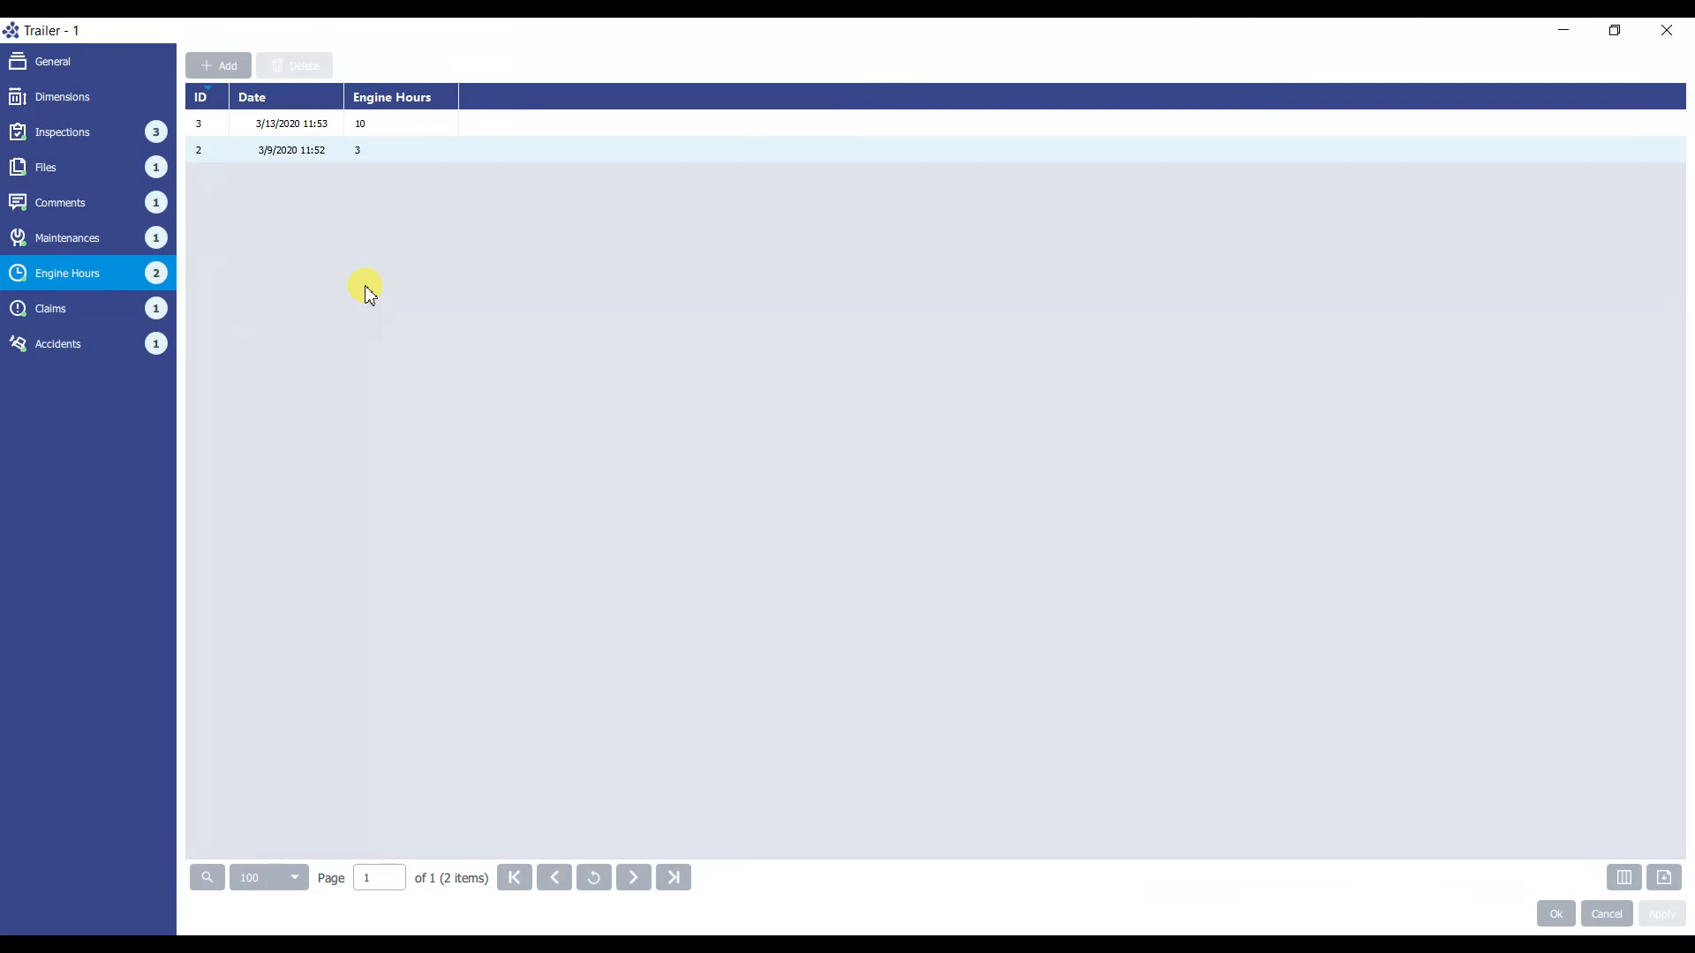
# In the trailer's general profile, switch the type to another option and back to Reefer
pyautogui.click(101, 68)
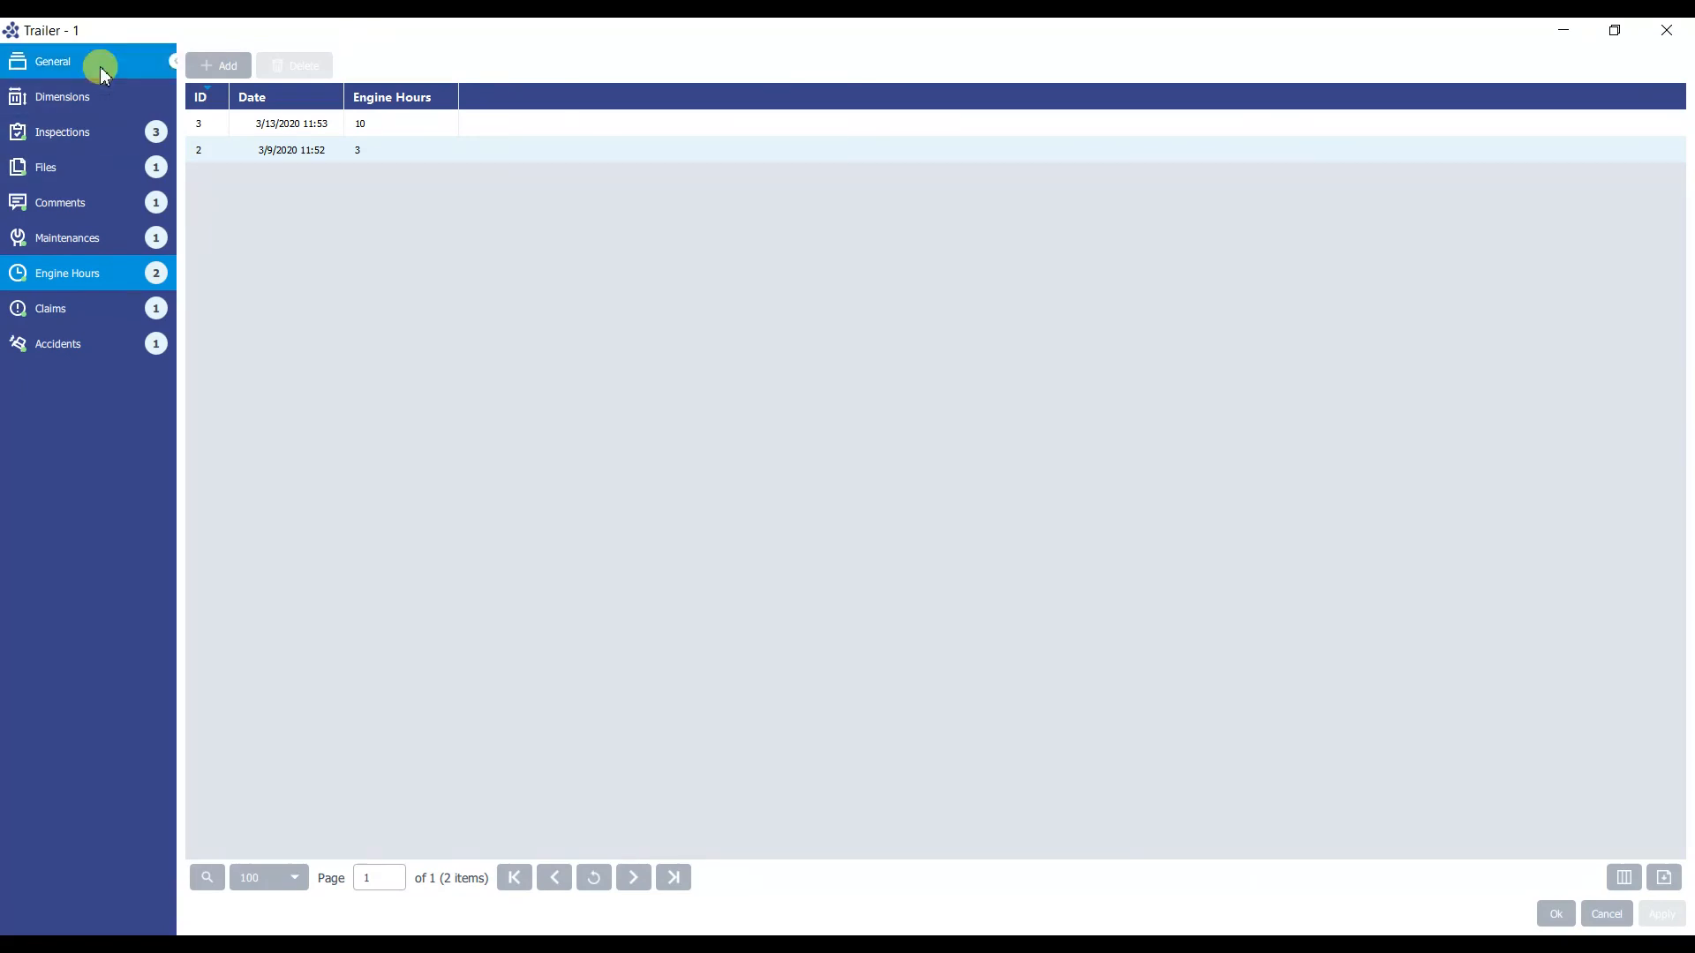
pyautogui.click(353, 136)
pyautogui.click(344, 216)
pyautogui.click(337, 146)
pyautogui.click(335, 250)
# Add an engine hours entry of 2000 to the trailer, keeping the default date
pyautogui.click(83, 273)
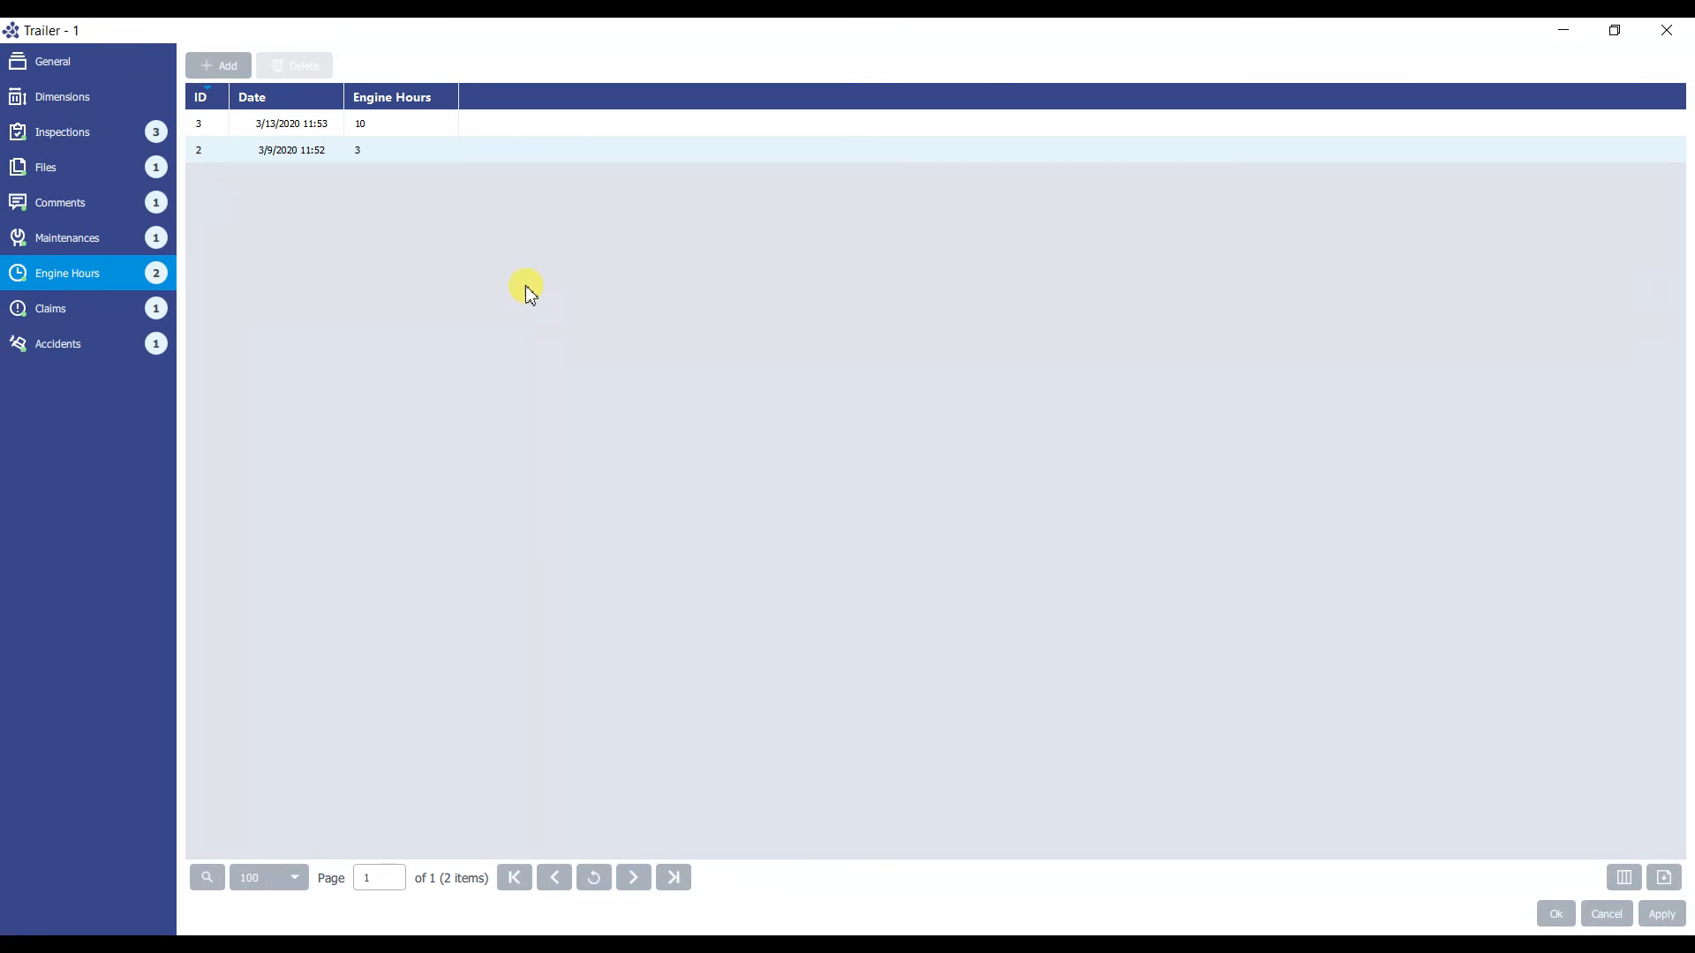
pyautogui.click(232, 70)
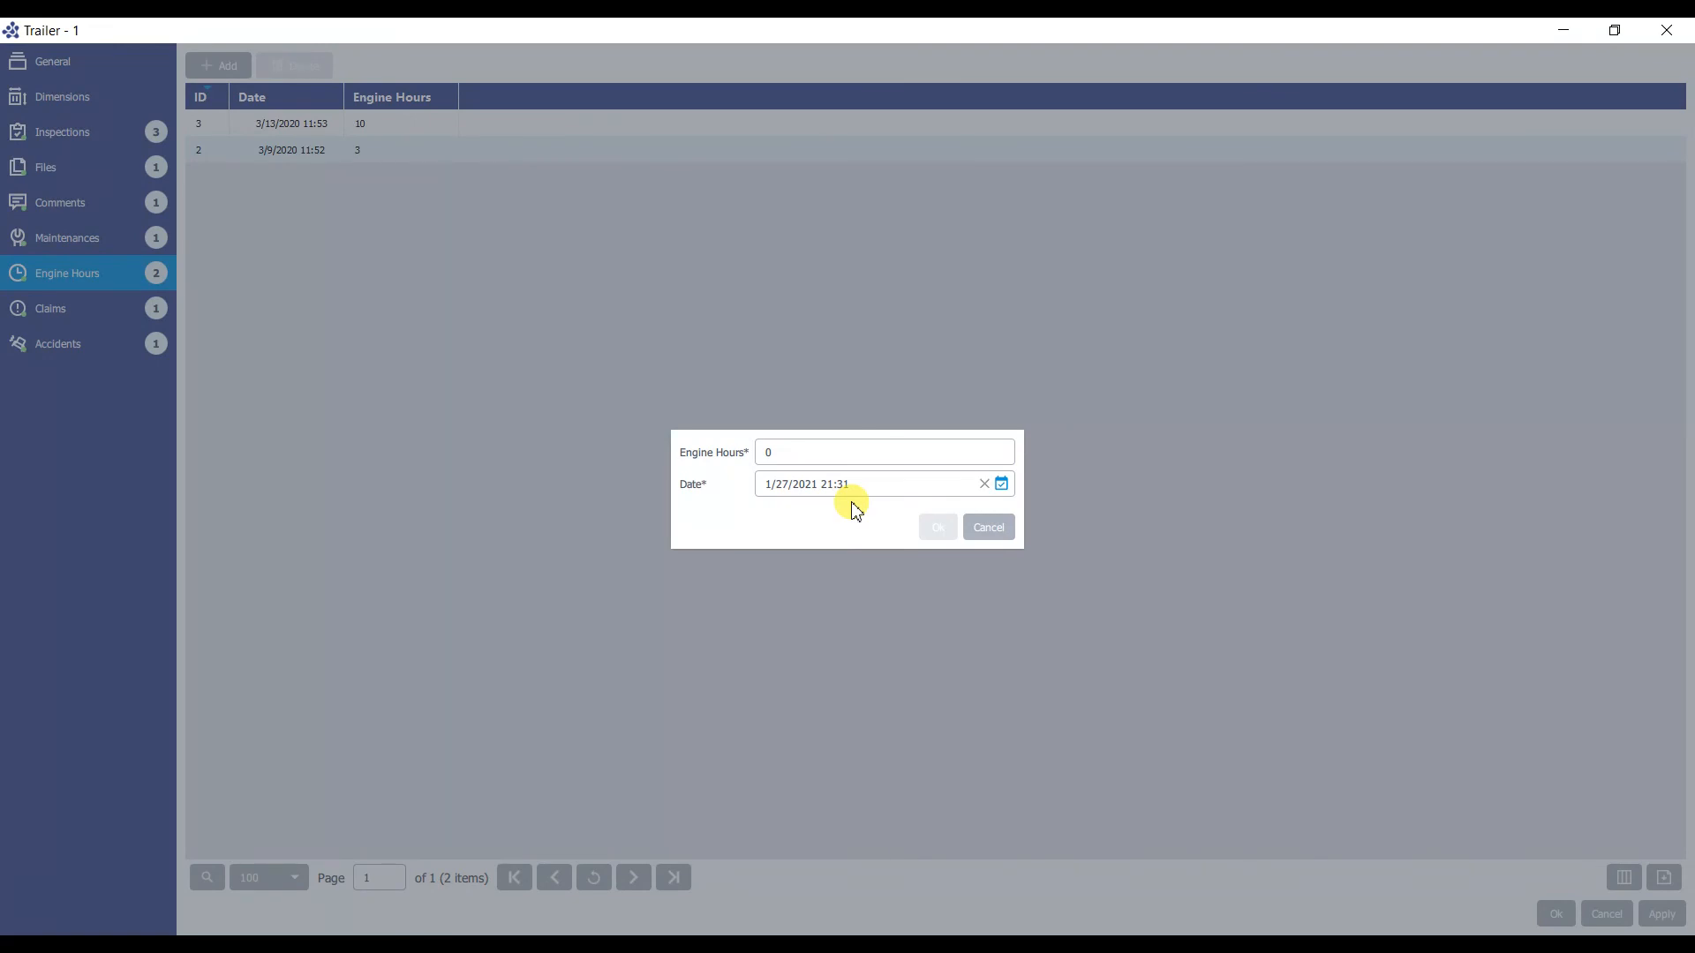
pyautogui.click(796, 457)
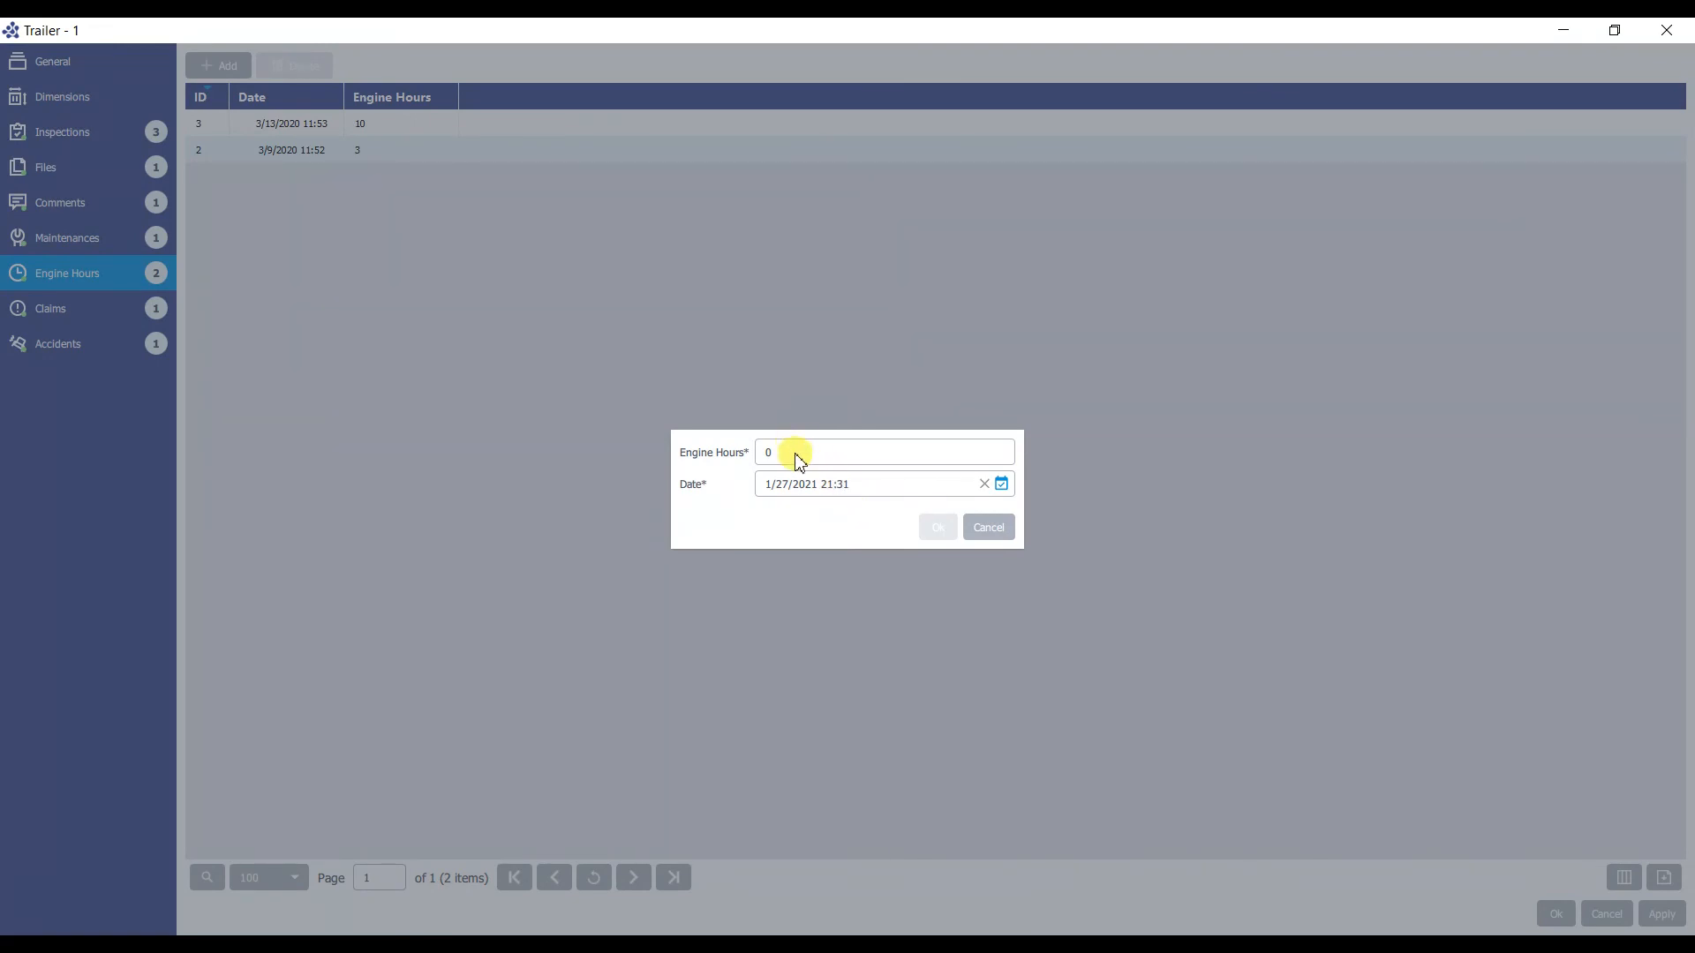
pyautogui.write('2000')
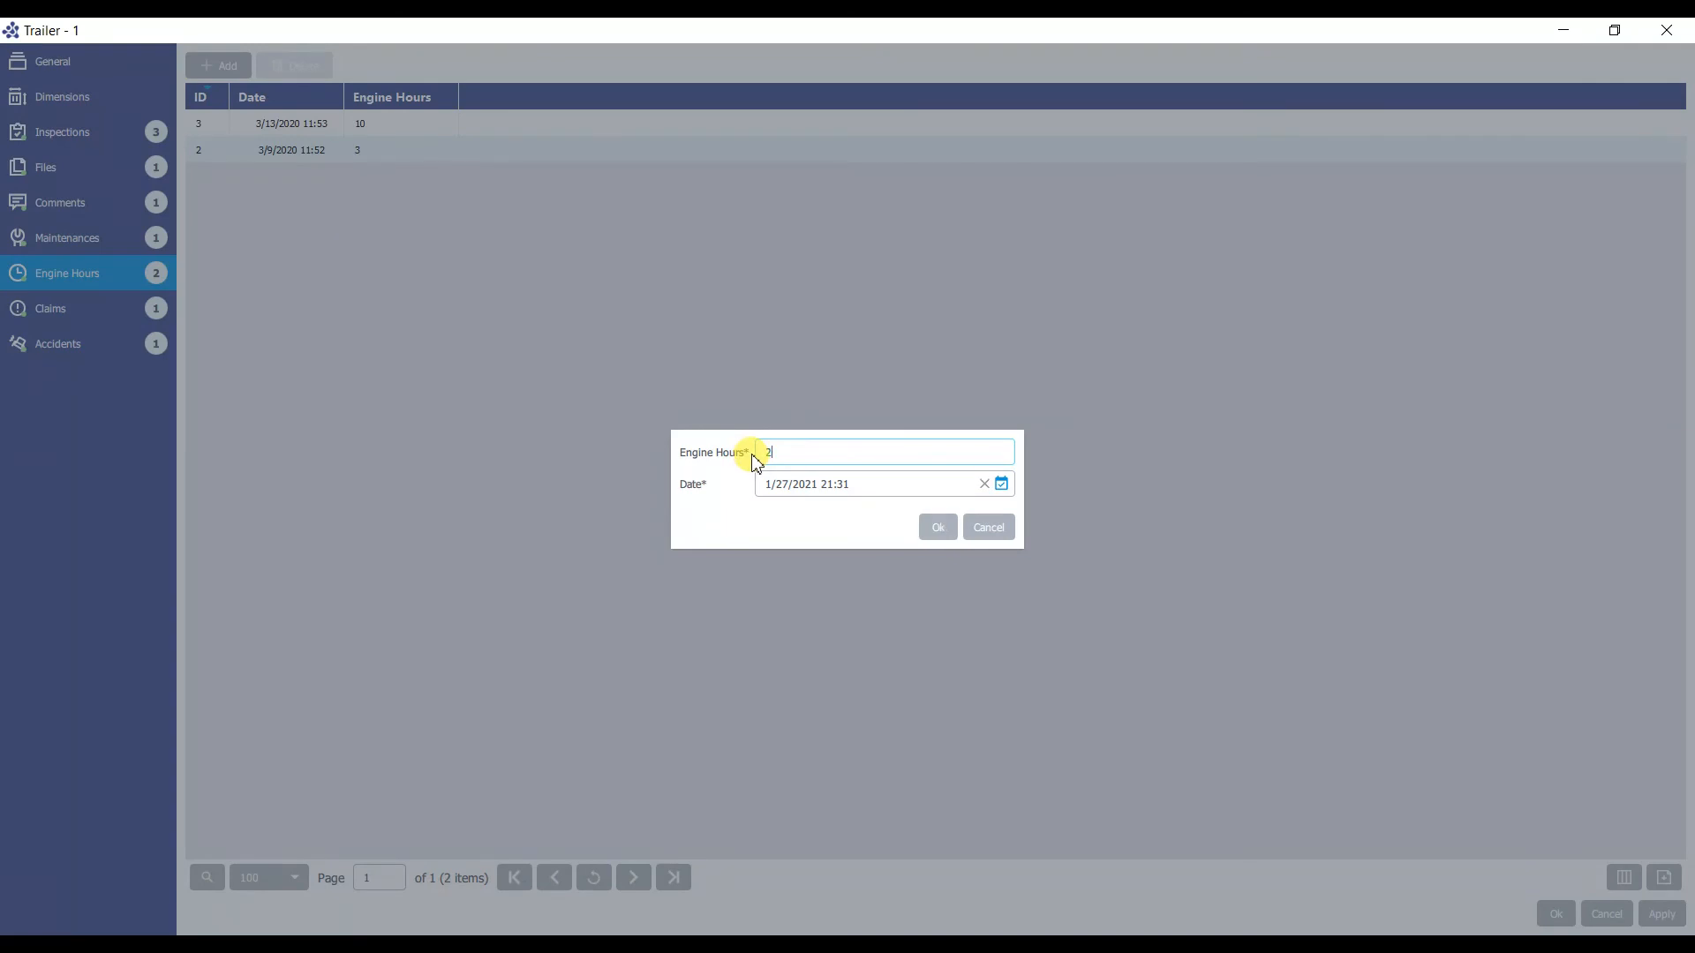
pyautogui.click(935, 530)
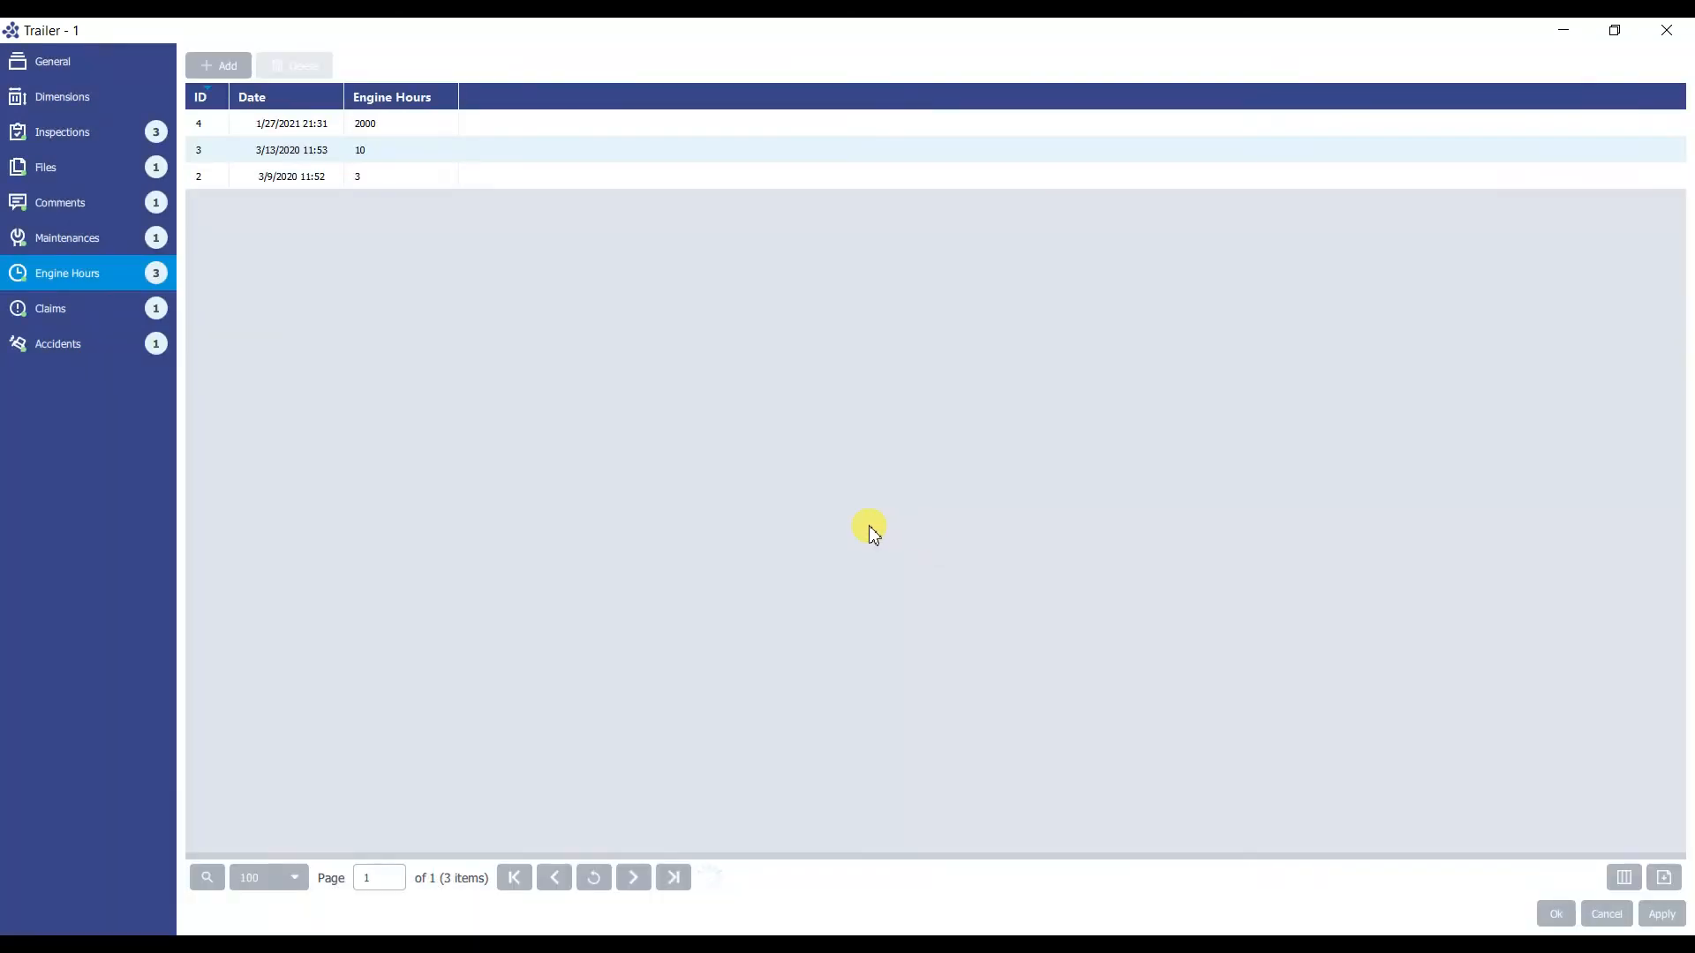